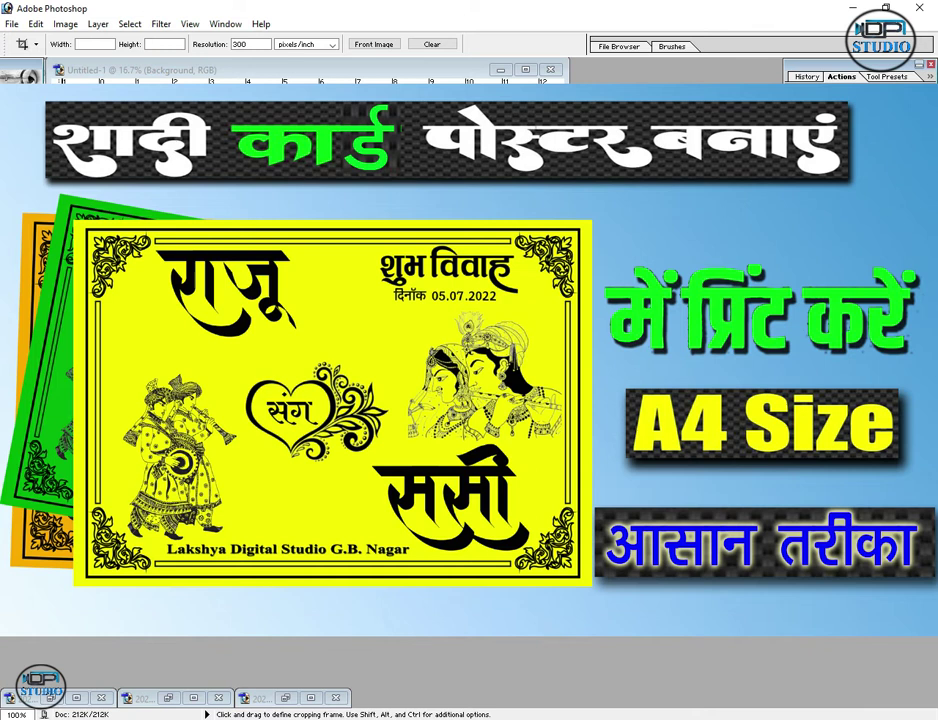
# Bring the yellow maxresdefault.jpg sample card preview to the front.
pyautogui.click(210, 72)
pyautogui.hotkey('ctrl', 'Tab')
pyautogui.press('ctrl')
# Zoom the preview back to 100% and place the orange Untitled-1 card in front.
pyautogui.hotkey('ctrl', '-')
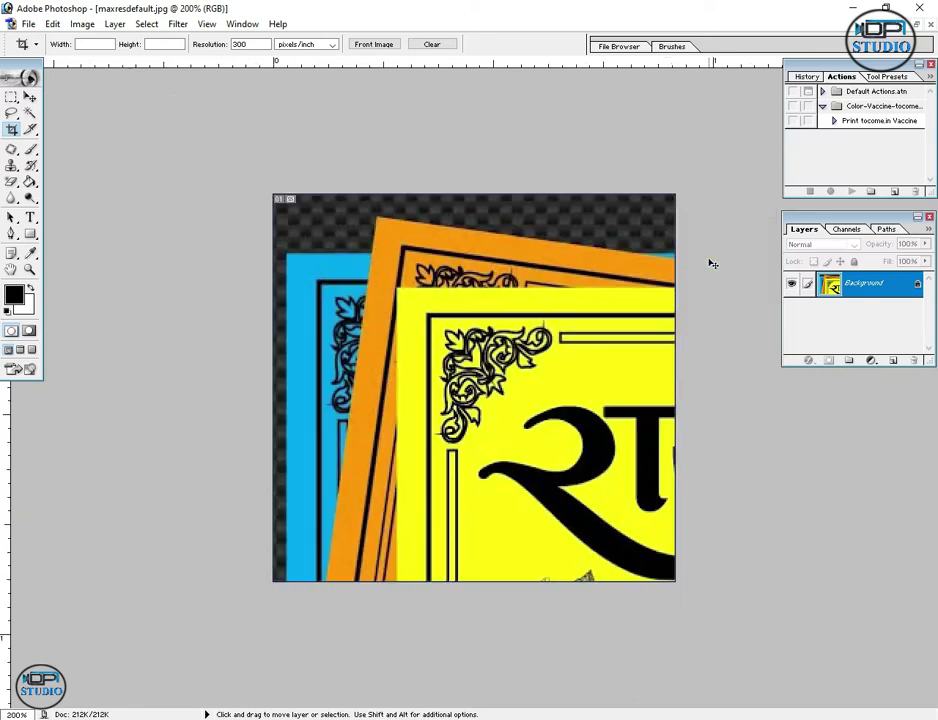
pyautogui.hotkey('ctrl', '-')
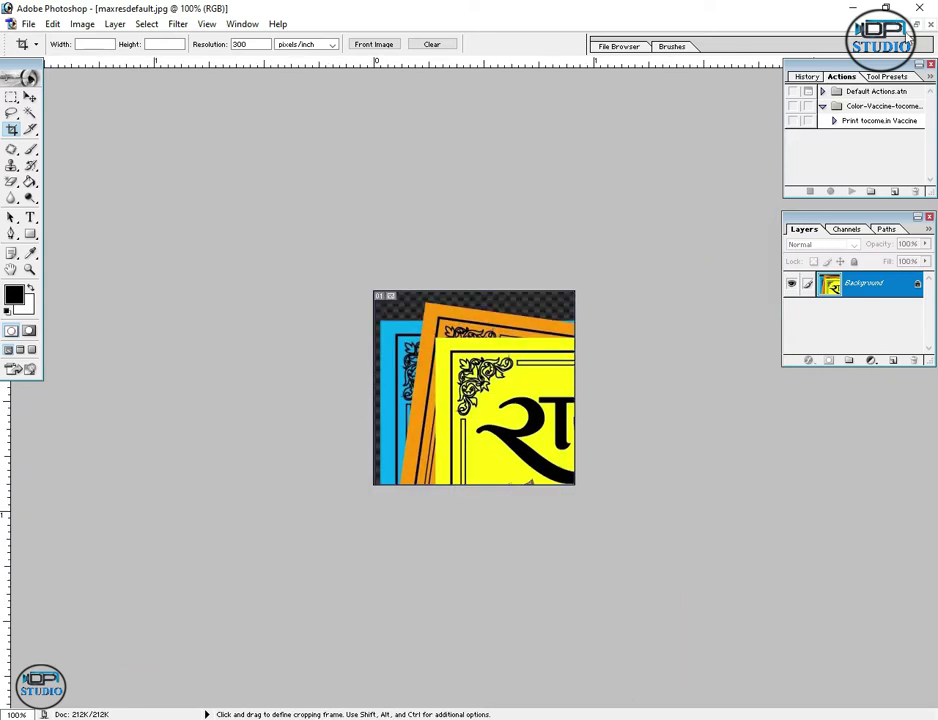
pyautogui.click(885, 8)
pyautogui.click(337, 240)
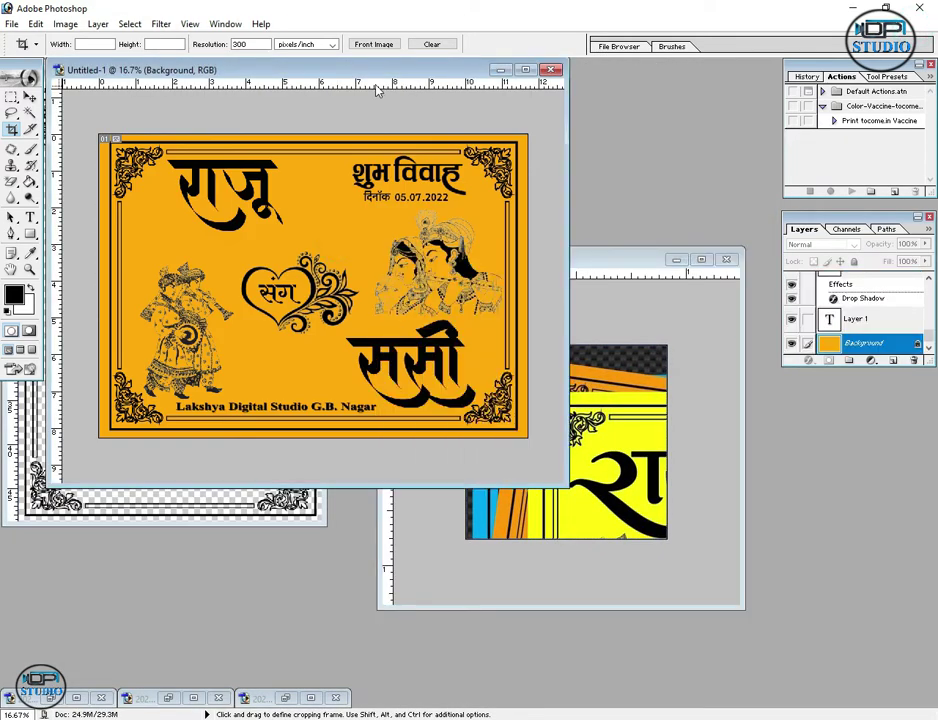
pyautogui.moveTo(377, 72); pyautogui.dragTo(519, 174)
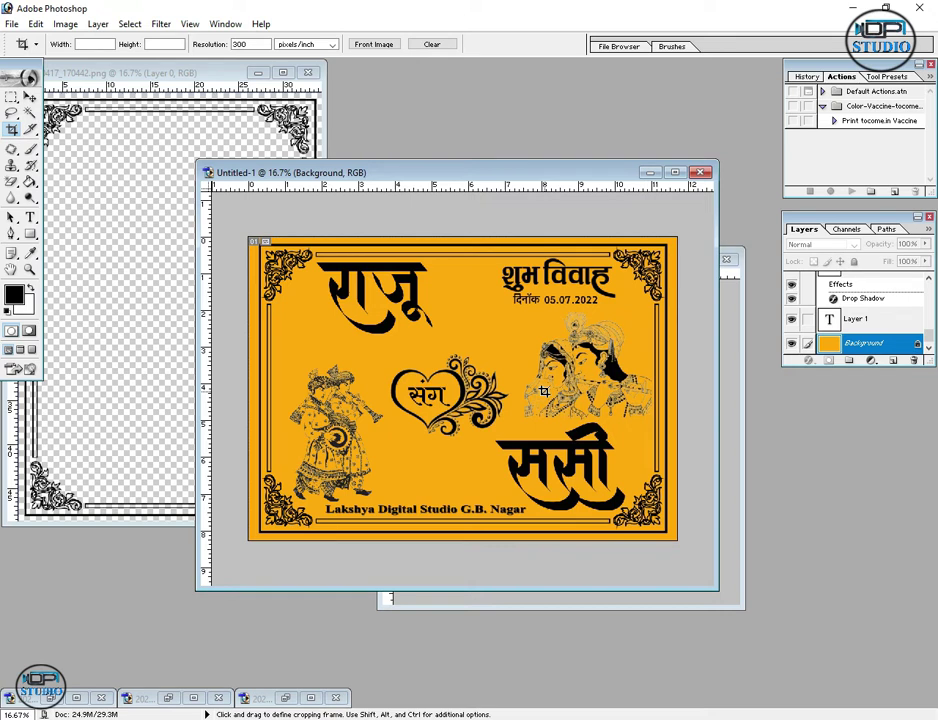
# Create a new blank A4 document from the preset sizes.
pyautogui.press('ctrl')
pyautogui.hotkey('ctrl', 'n')
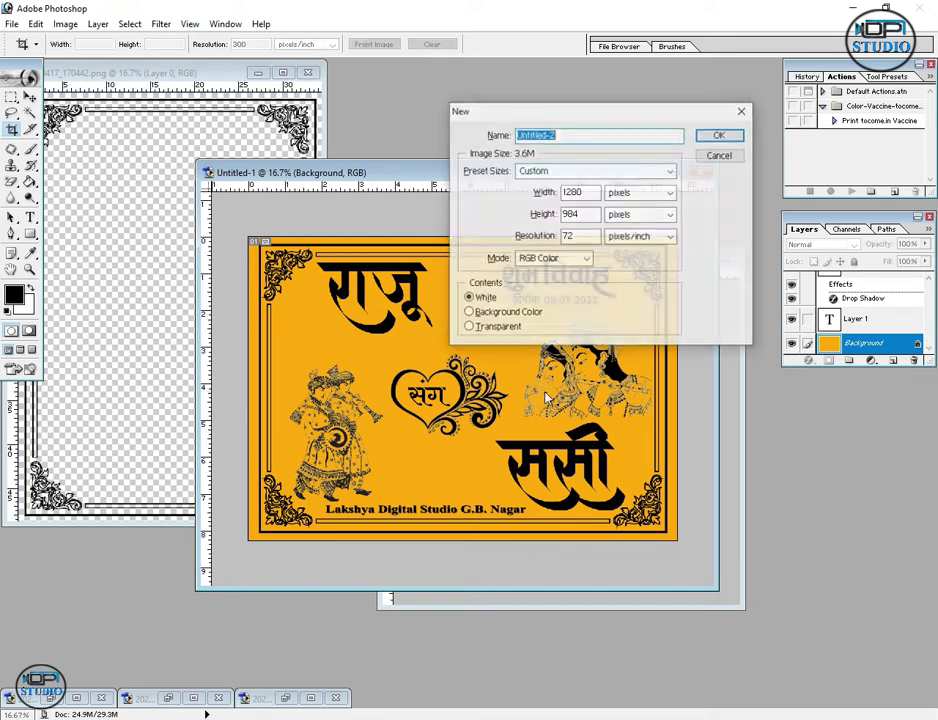
pyautogui.click(565, 171)
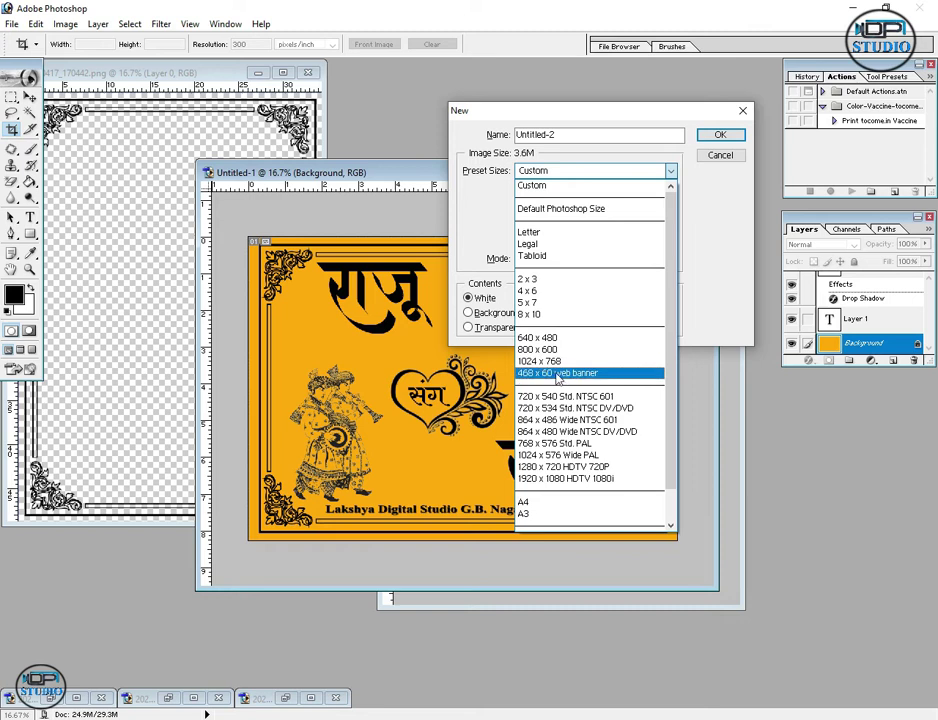
pyautogui.click(527, 502)
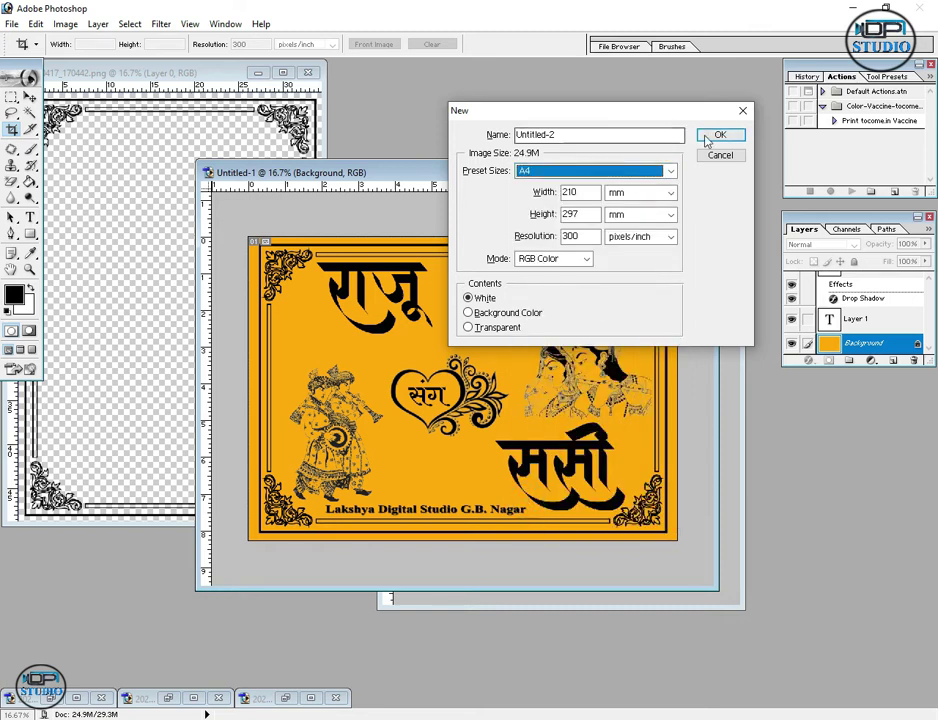
pyautogui.click(708, 140)
# Hide the orange Background layer of Untitled-1 and move its window aside.
pyautogui.click(650, 323)
pyautogui.click(792, 343)
pyautogui.moveTo(490, 173); pyautogui.dragTo(576, 191)
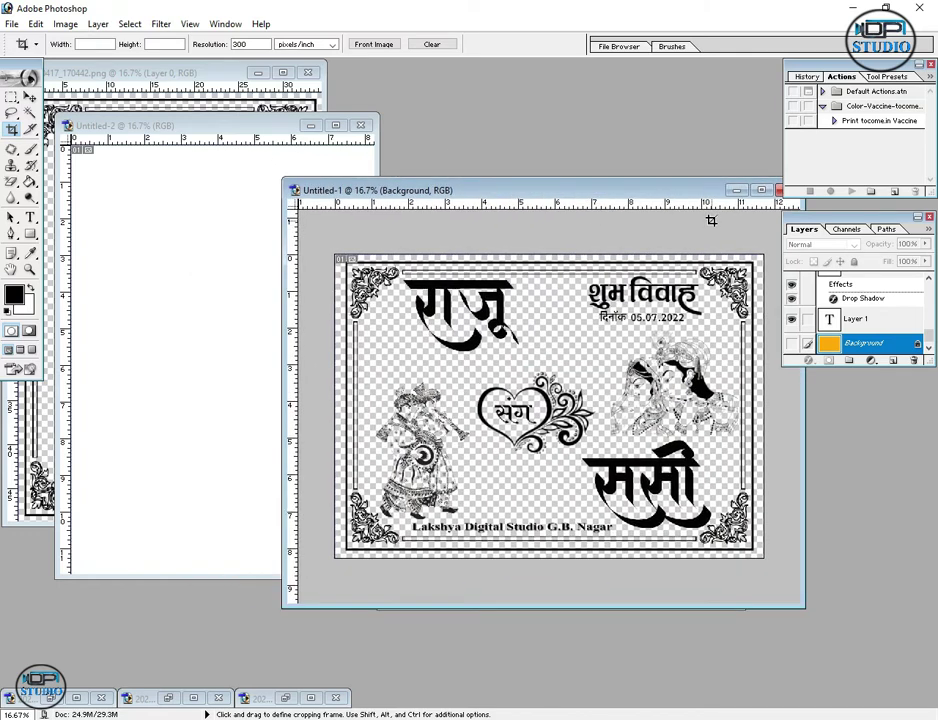
# Open the border, शुभ विवाह title, heart and illustration PNGs from the SADI PNG folder.
pyautogui.doubleClick(535, 135)
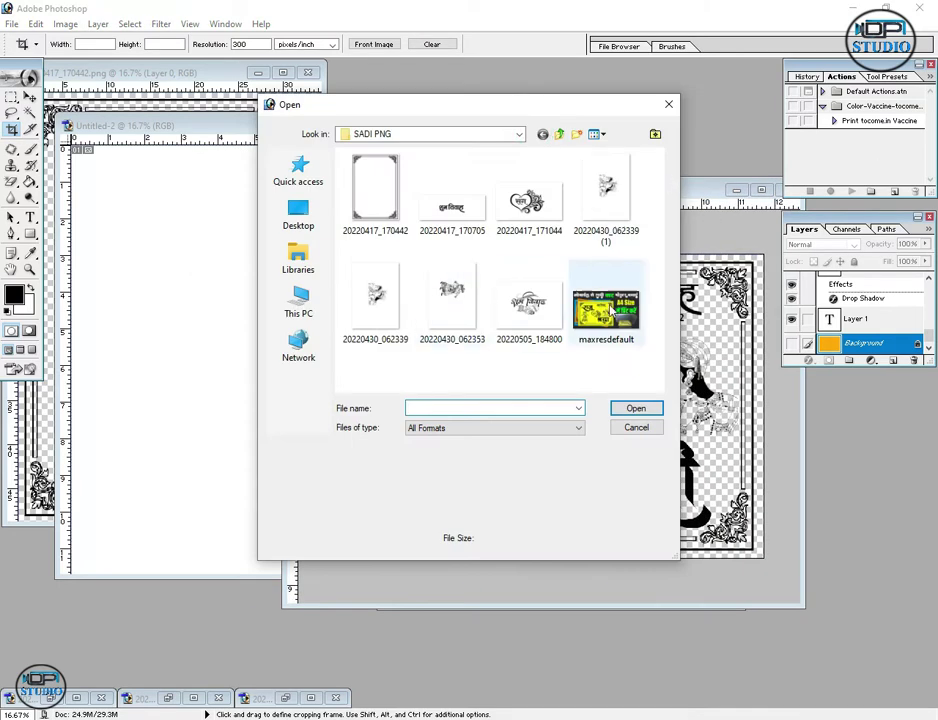
pyautogui.click(350, 185)
pyautogui.click(466, 232)
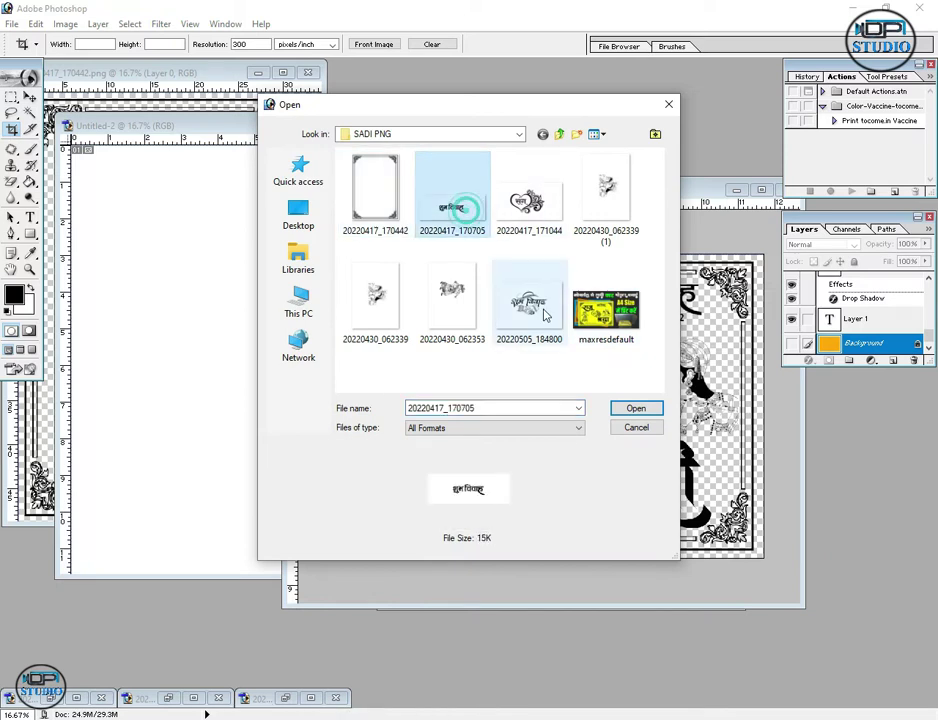
pyautogui.keyDown('ctrl'); pyautogui.click(535, 195); pyautogui.keyUp('ctrl')
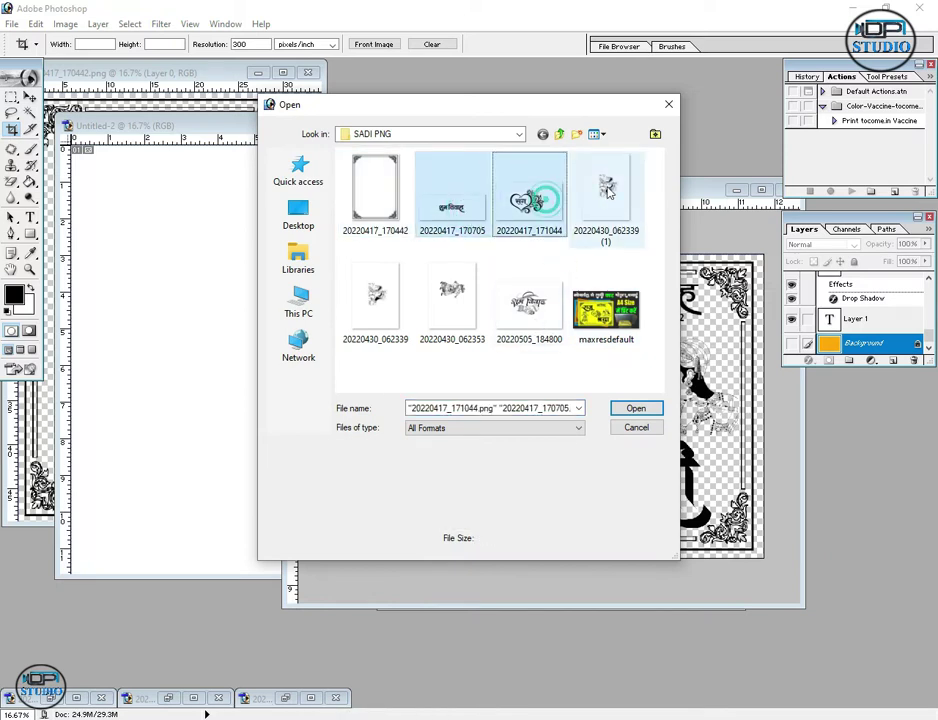
pyautogui.keyDown('ctrl'); pyautogui.click(603, 182); pyautogui.keyUp('ctrl')
pyautogui.keyDown('ctrl'); pyautogui.click(395, 300); pyautogui.keyUp('ctrl')
pyautogui.keyDown('ctrl'); pyautogui.click(450, 300); pyautogui.keyUp('ctrl')
pyautogui.keyDown('ctrl'); pyautogui.click(515, 312); pyautogui.keyUp('ctrl')
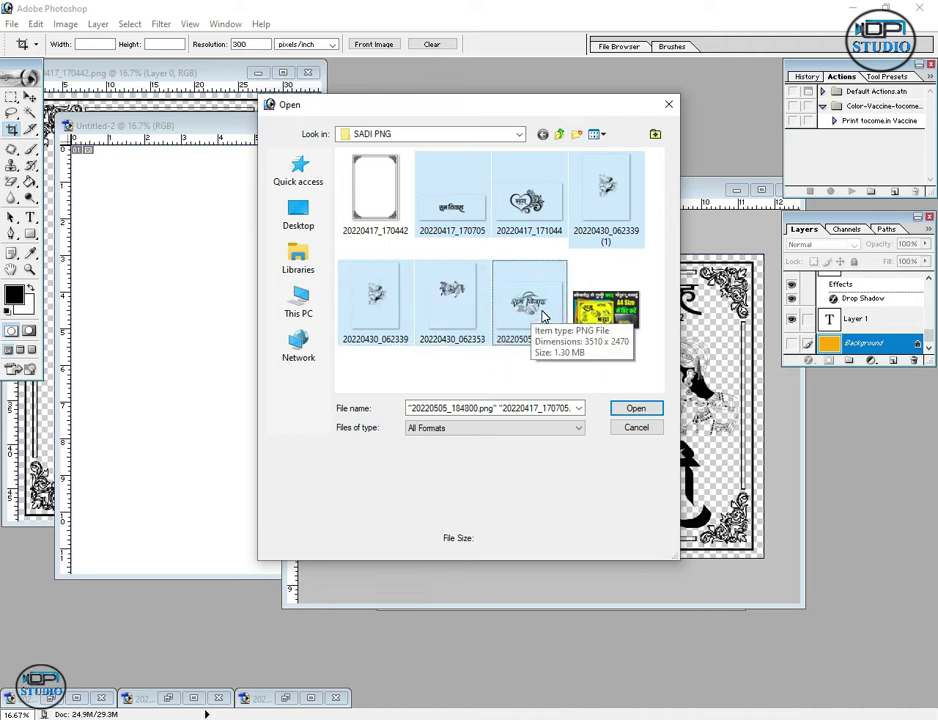
pyautogui.keyDown('ctrl'); pyautogui.click(540, 312); pyautogui.keyUp('ctrl')
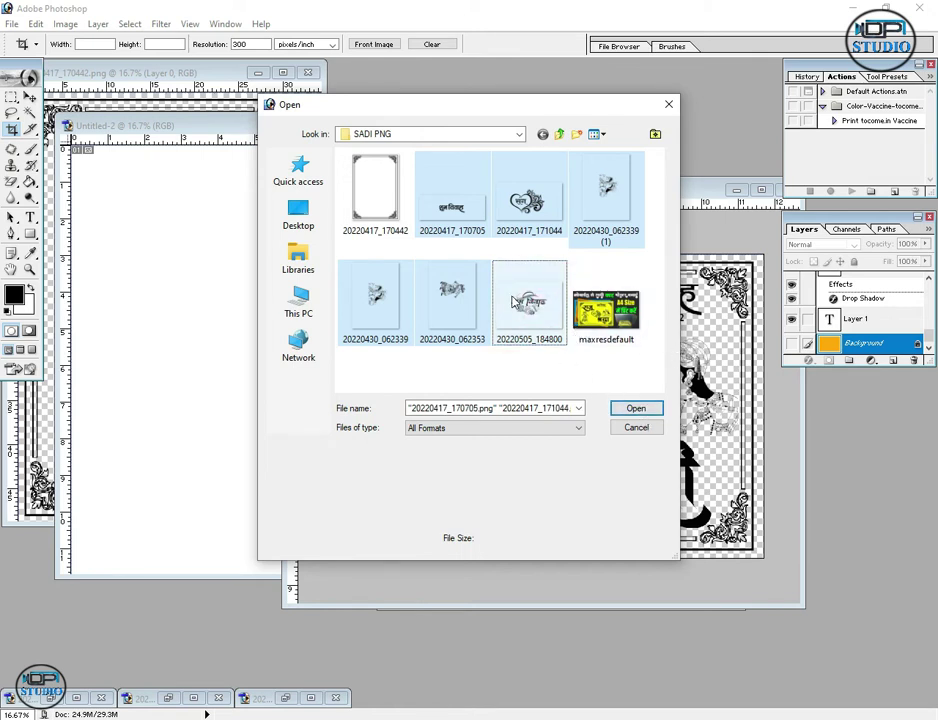
pyautogui.keyDown('ctrl'); pyautogui.click(452, 298); pyautogui.keyUp('ctrl')
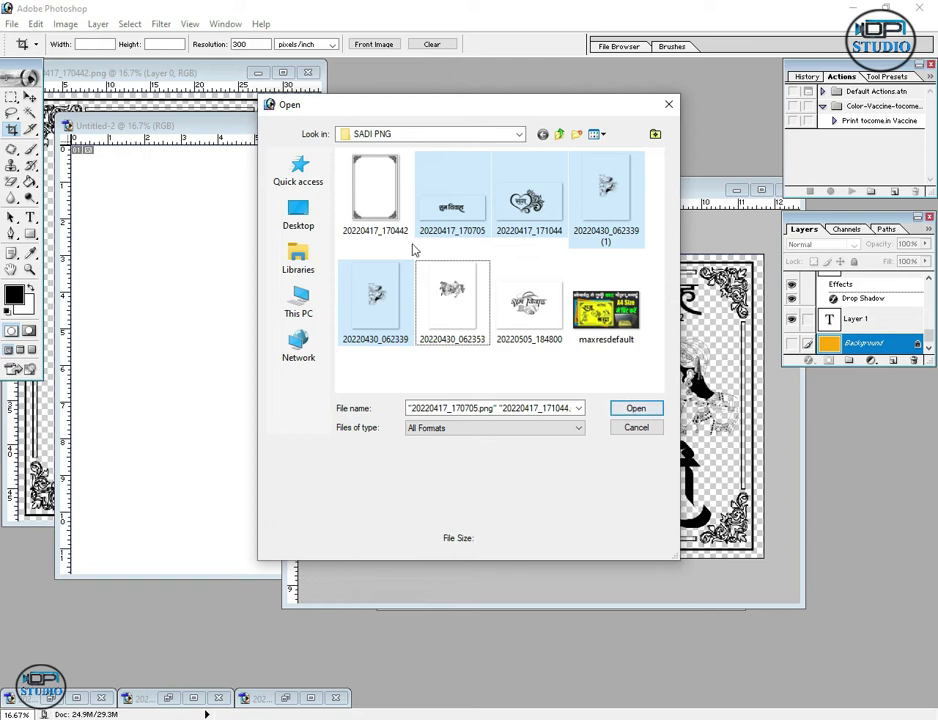
pyautogui.click(634, 408)
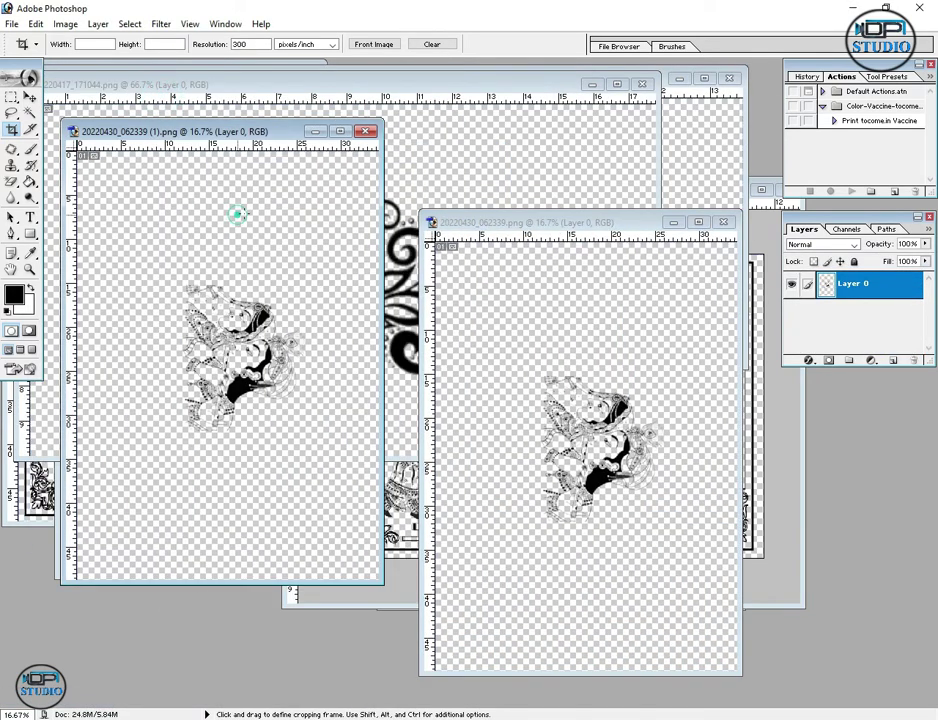
# Close the duplicate illustration and bring the title artwork window forward.
pyautogui.click(365, 132)
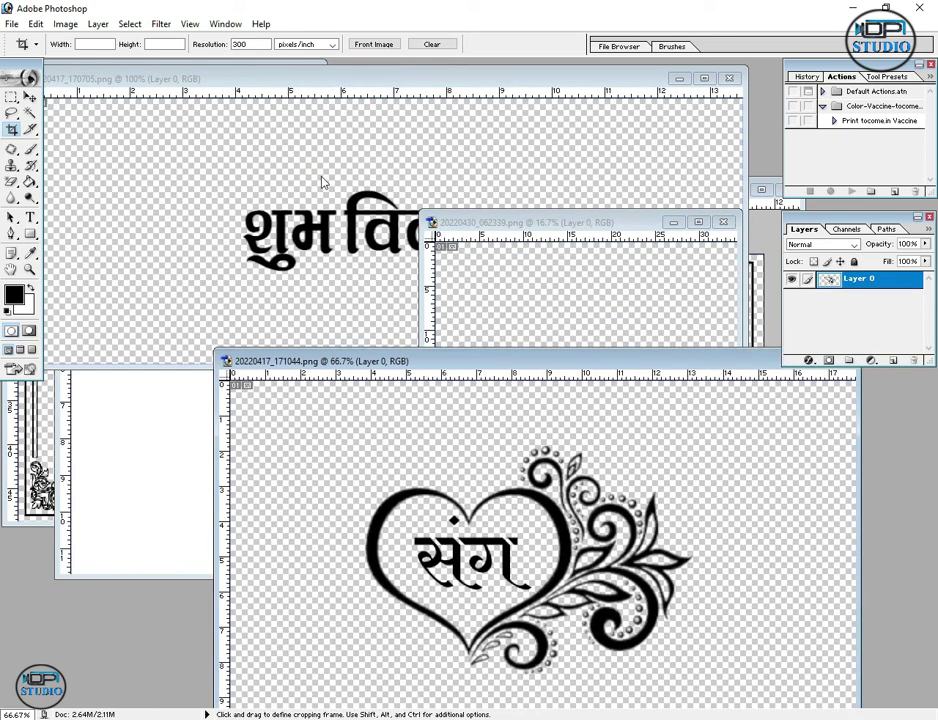
pyautogui.click(306, 161)
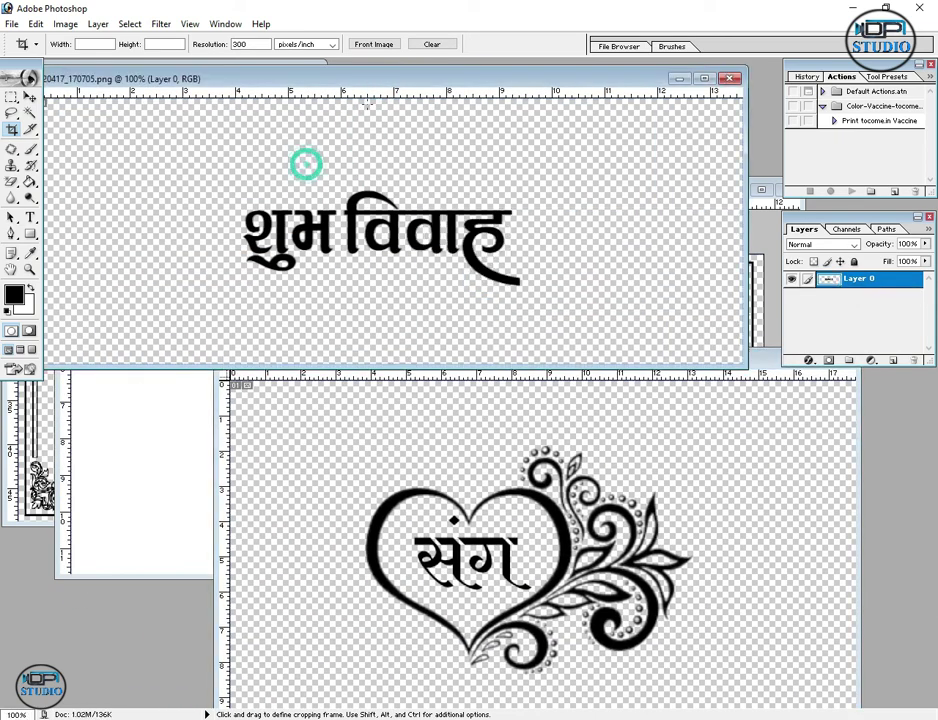
pyautogui.moveTo(444, 80)
pyautogui.mouseDown()
pyautogui.moveTo(577, 357)
pyautogui.moveTo(649, 391)
pyautogui.mouseUp()
# Rotate the blank A4 canvas 90° clockwise into landscape.
pyautogui.click(229, 243)
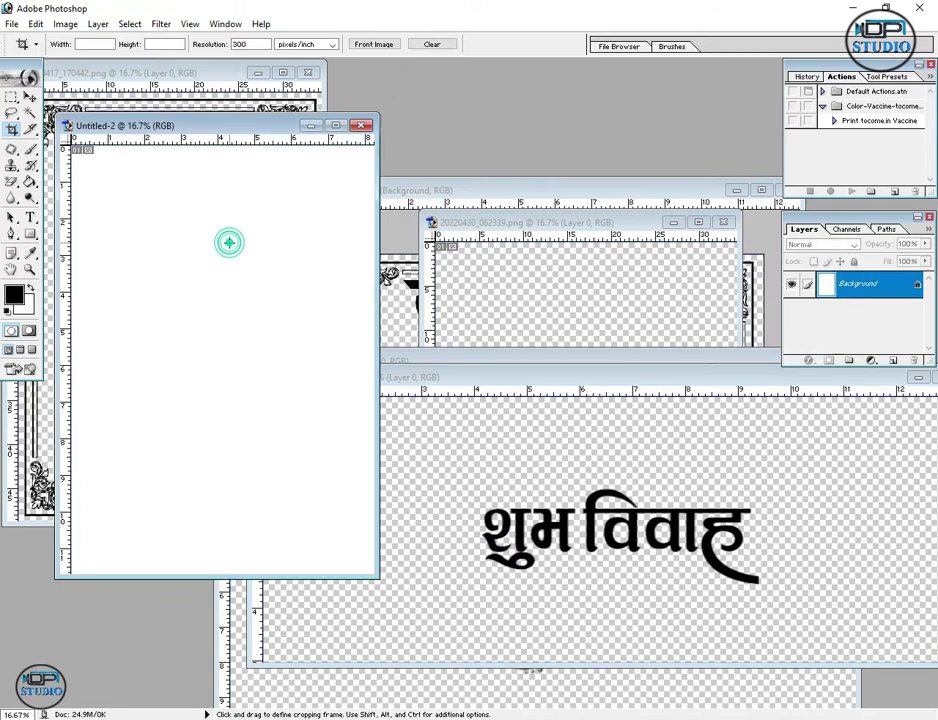
pyautogui.click(65, 23)
pyautogui.moveTo(101, 169)
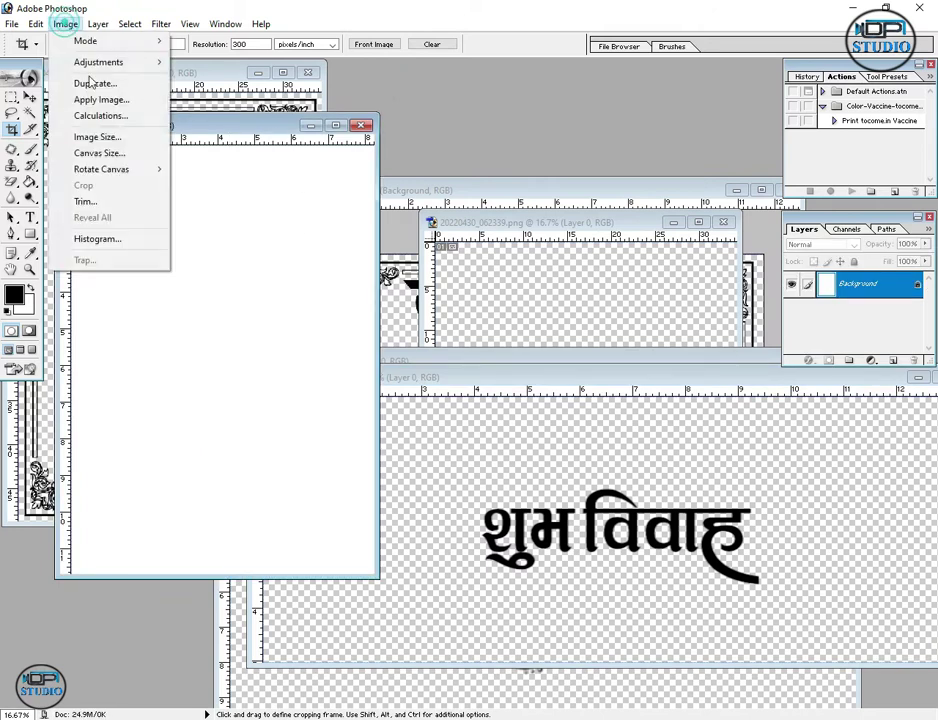
pyautogui.click(281, 187)
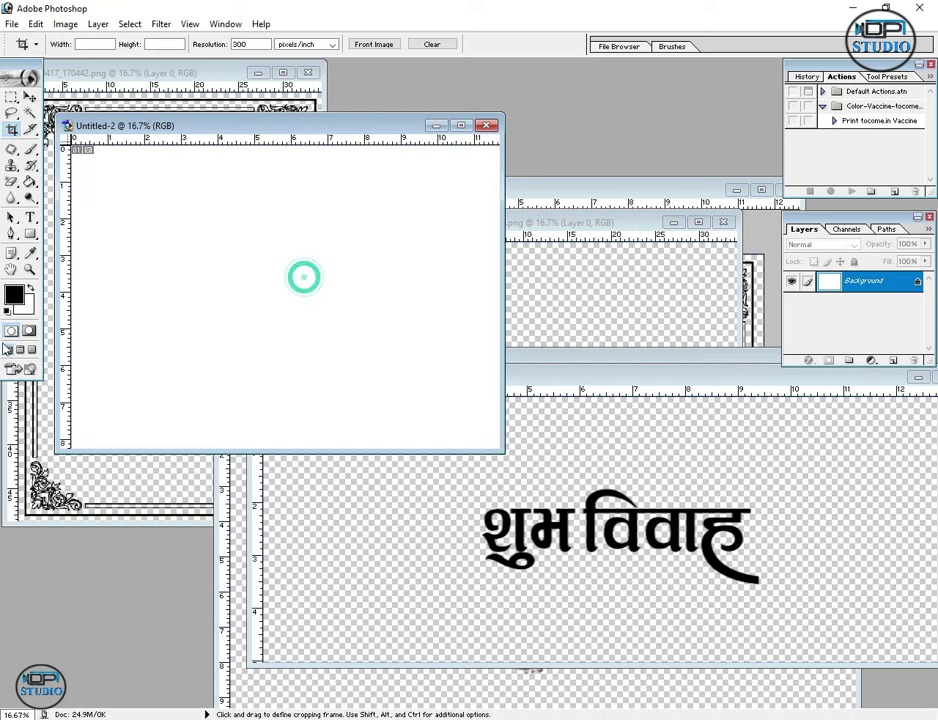
# Fill the landscape page with bright green 00AB08 using the Paint Bucket.
pyautogui.click(14, 293)
pyautogui.click(340, 420)
pyautogui.moveTo(300, 335); pyautogui.dragTo(340, 356)
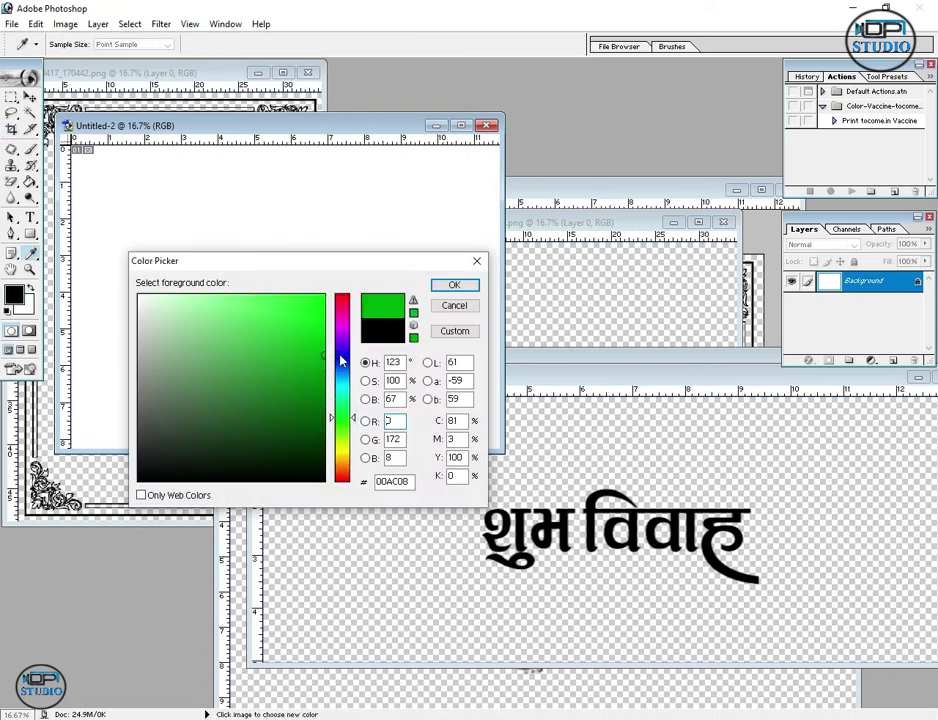
pyautogui.click(454, 285)
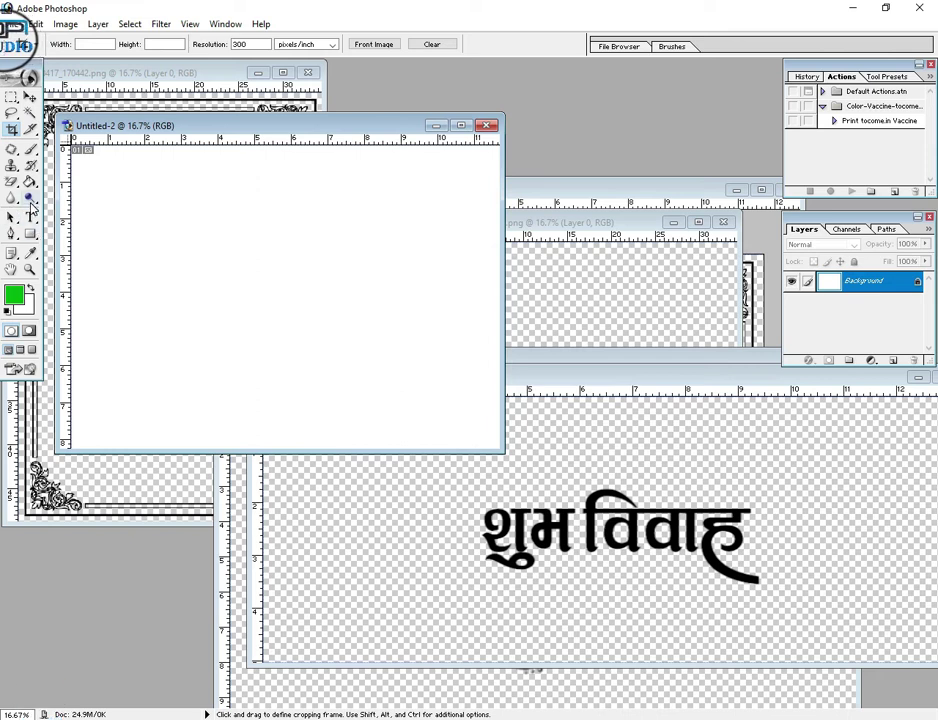
pyautogui.click(30, 181)
pyautogui.click(256, 241)
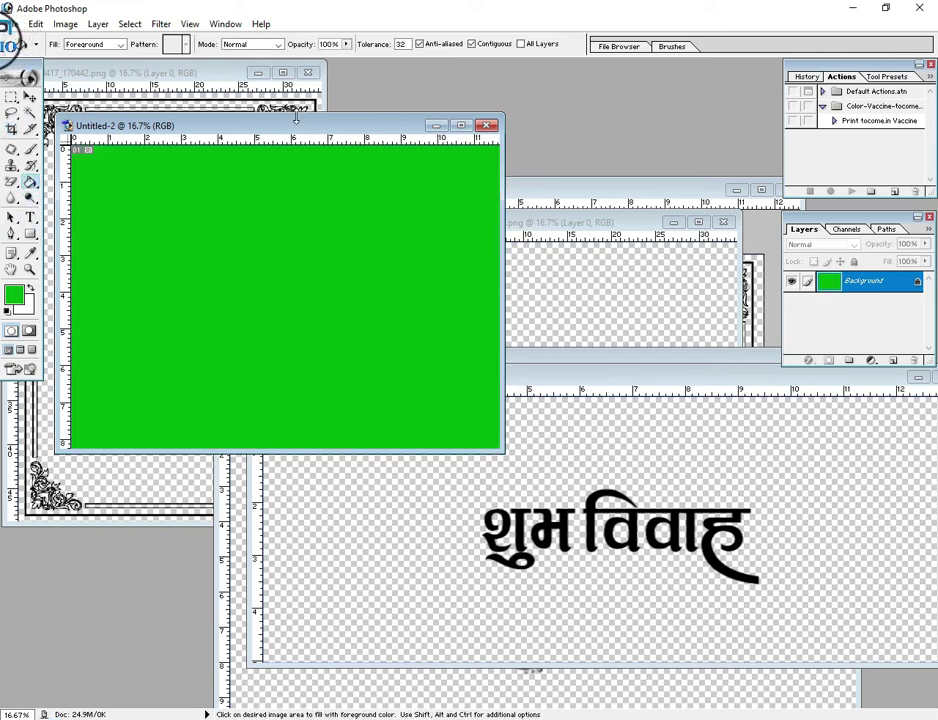
pyautogui.moveTo(296, 121)
pyautogui.mouseDown()
pyautogui.moveTo(417, 180)
pyautogui.moveTo(462, 173)
pyautogui.mouseUp()
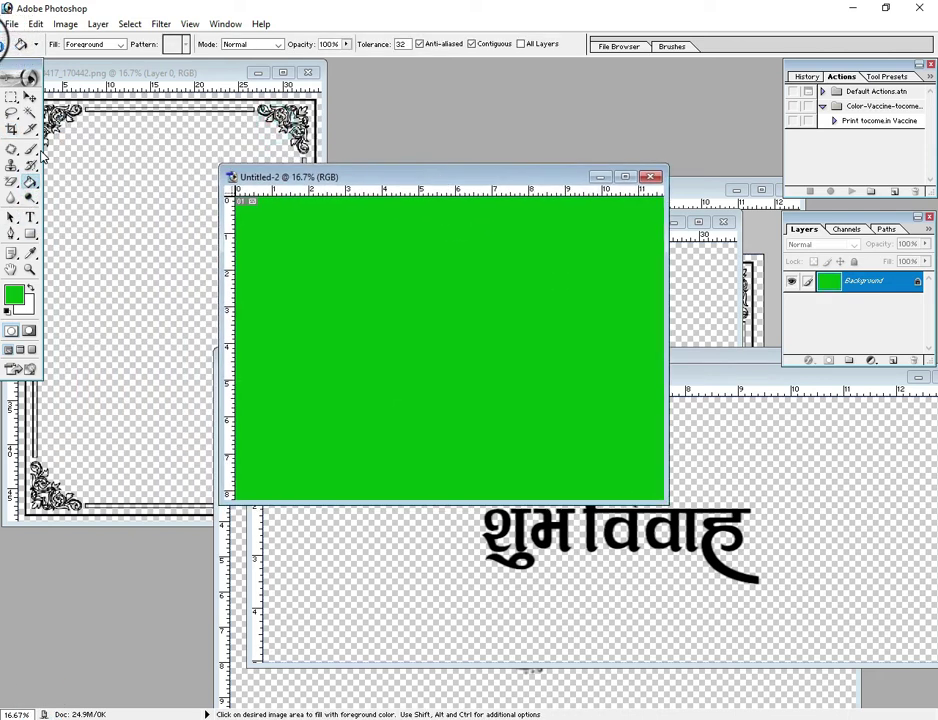
# Copy the शुभ विवाह title onto the card's upper right and enlarge it.
pyautogui.click(29, 97)
pyautogui.click(500, 520)
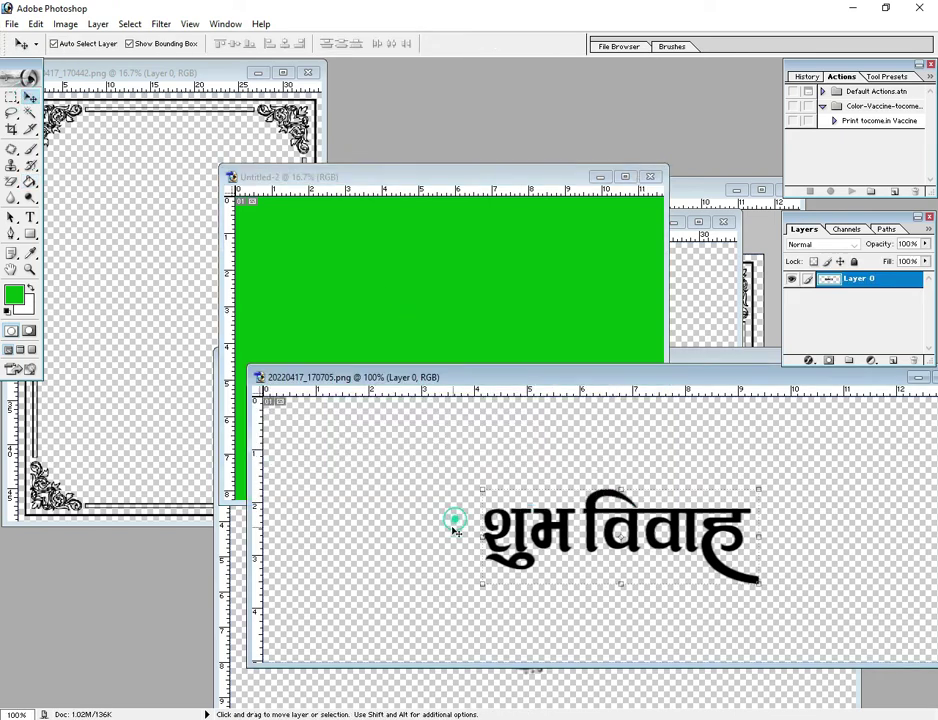
pyautogui.moveTo(560, 522)
pyautogui.mouseDown()
pyautogui.moveTo(503, 318)
pyautogui.moveTo(550, 240)
pyautogui.moveTo(596, 268)
pyautogui.mouseUp()
pyautogui.hotkey('ctrl', 't')
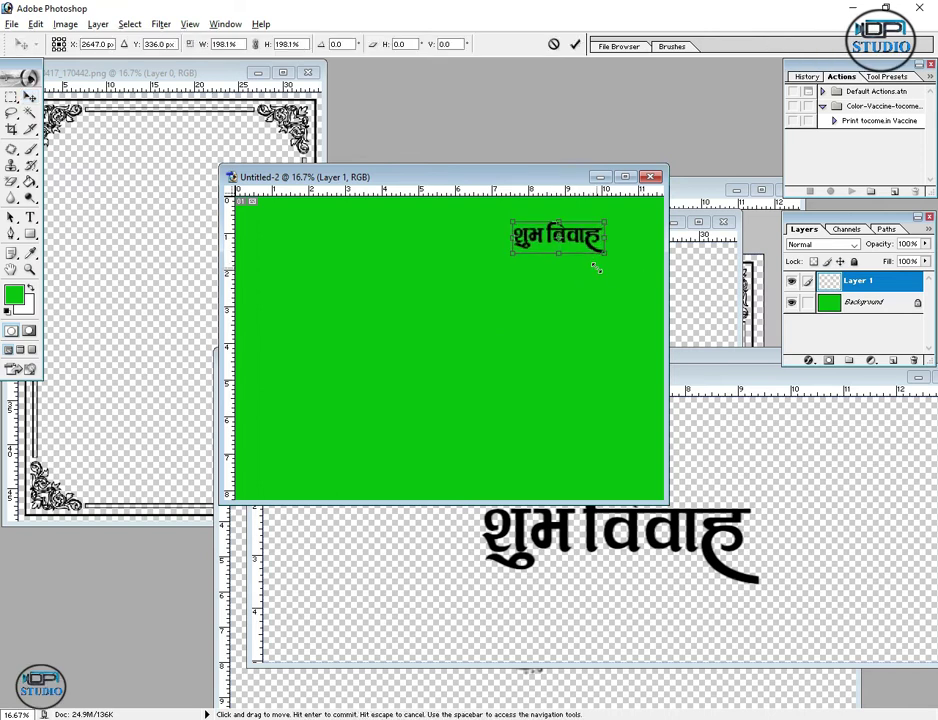
pyautogui.press('Return')
# Copy the संग heart motif onto the card and scale it to 119%.
pyautogui.click(668, 555)
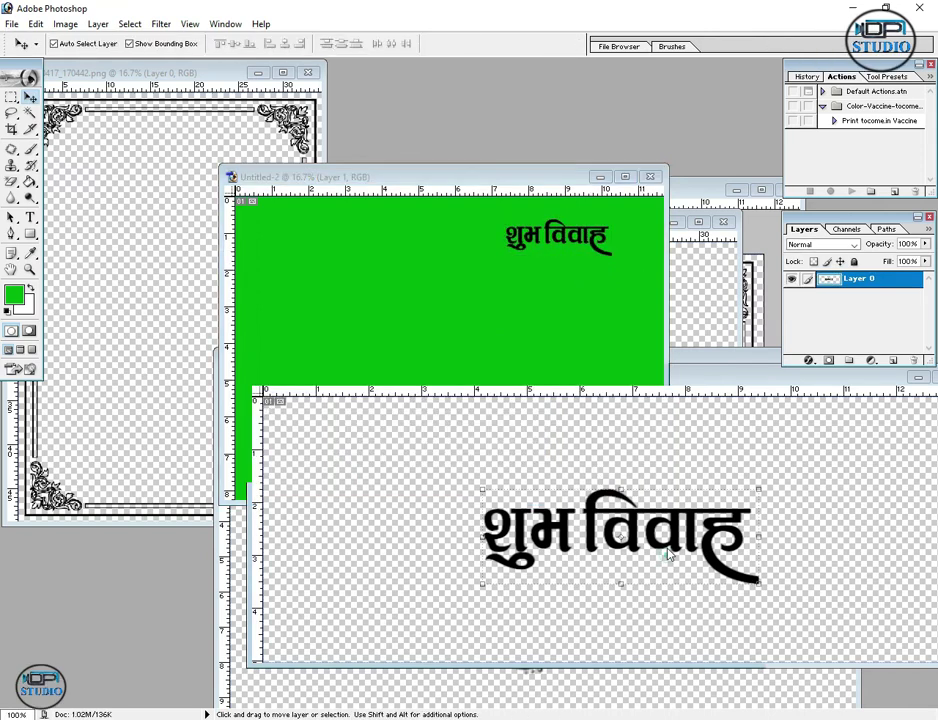
pyautogui.click(690, 376)
pyautogui.click(726, 519)
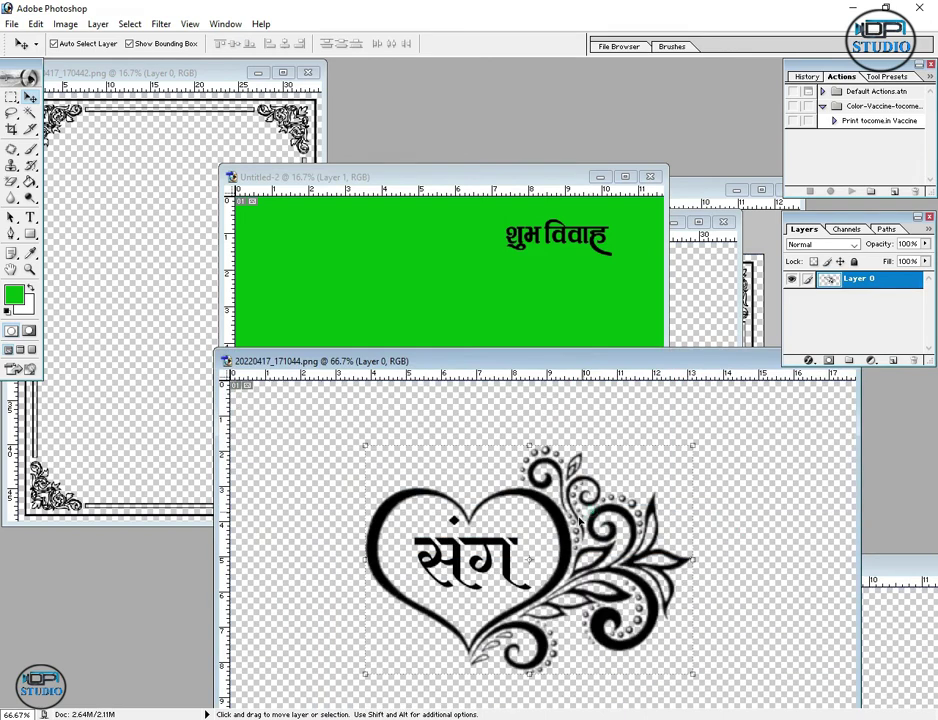
pyautogui.moveTo(580, 520); pyautogui.dragTo(446, 308)
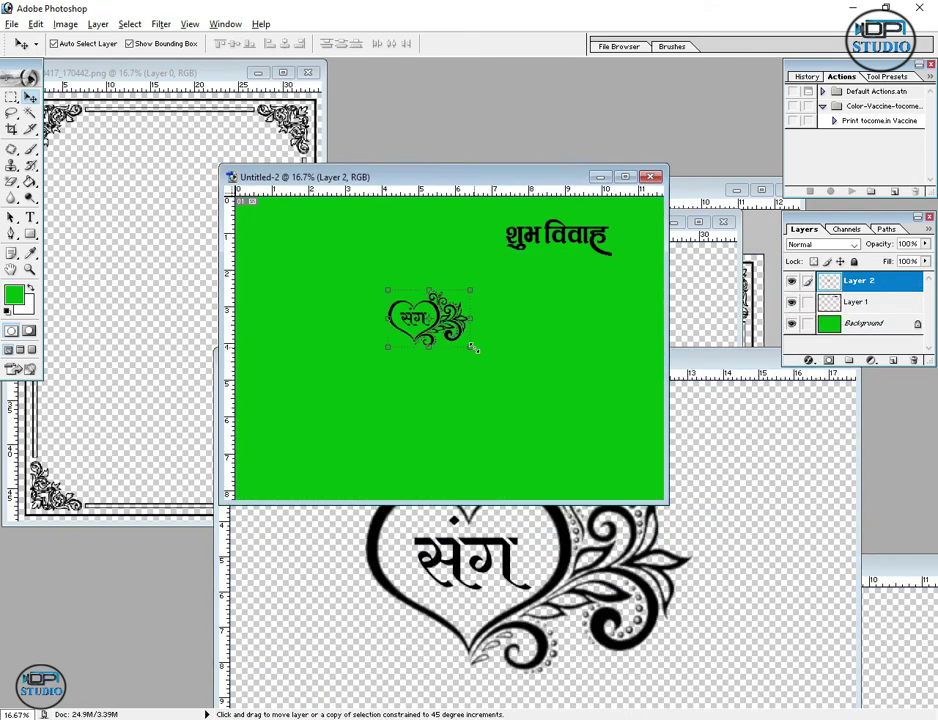
pyautogui.moveTo(472, 347); pyautogui.dragTo(509, 370)
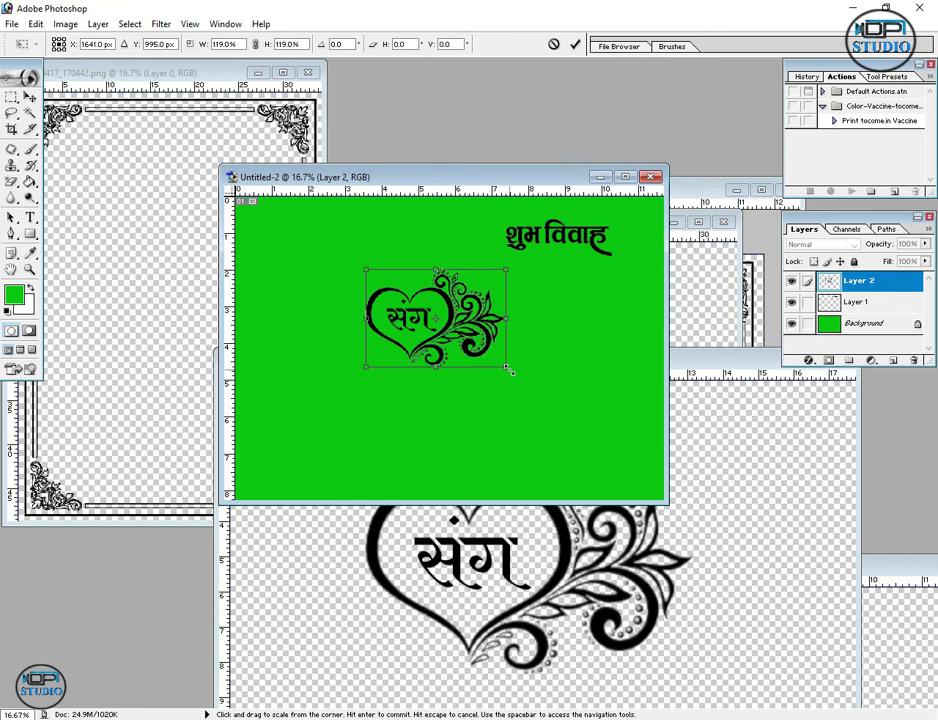
pyautogui.press('Return')
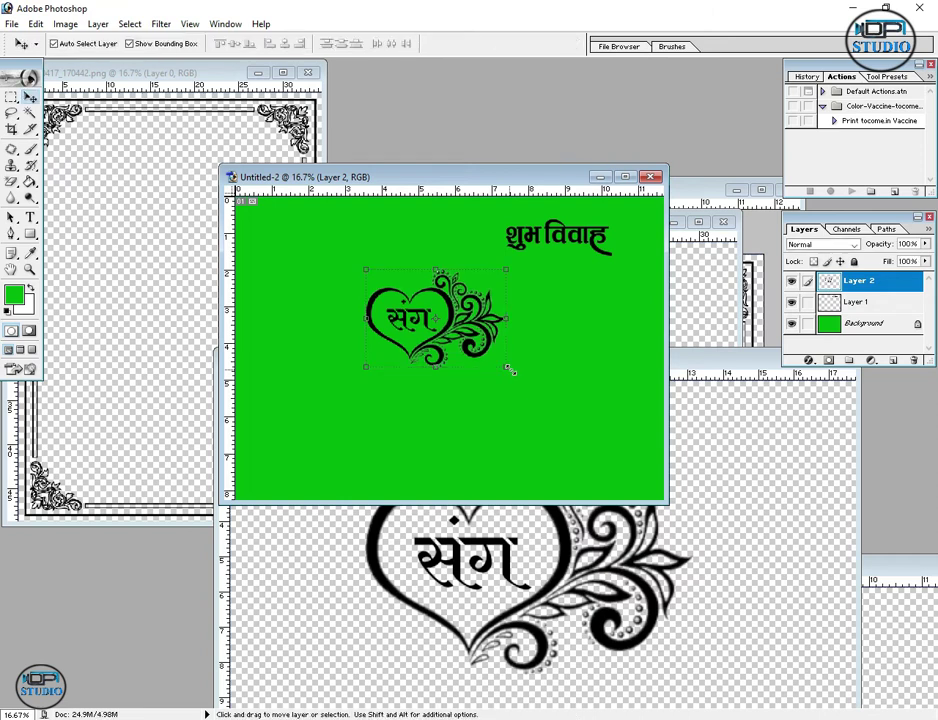
# Add the couple illustration, rotated 90° CCW and scaled, to the right of the heart.
pyautogui.click(700, 320)
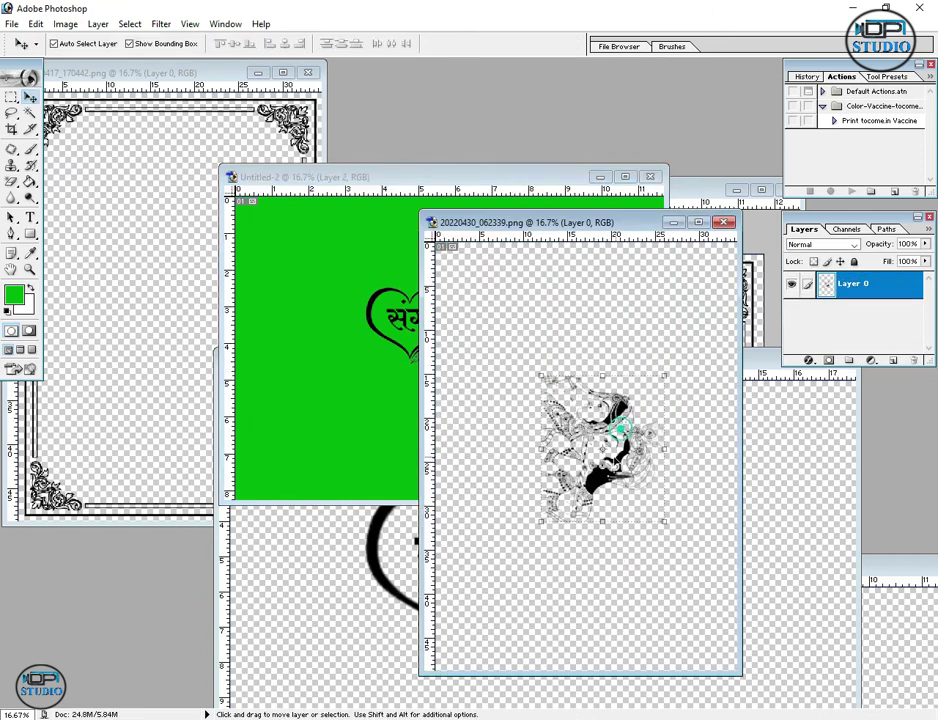
pyautogui.moveTo(620, 430)
pyautogui.mouseDown()
pyautogui.moveTo(383, 395)
pyautogui.moveTo(524, 470)
pyautogui.mouseUp()
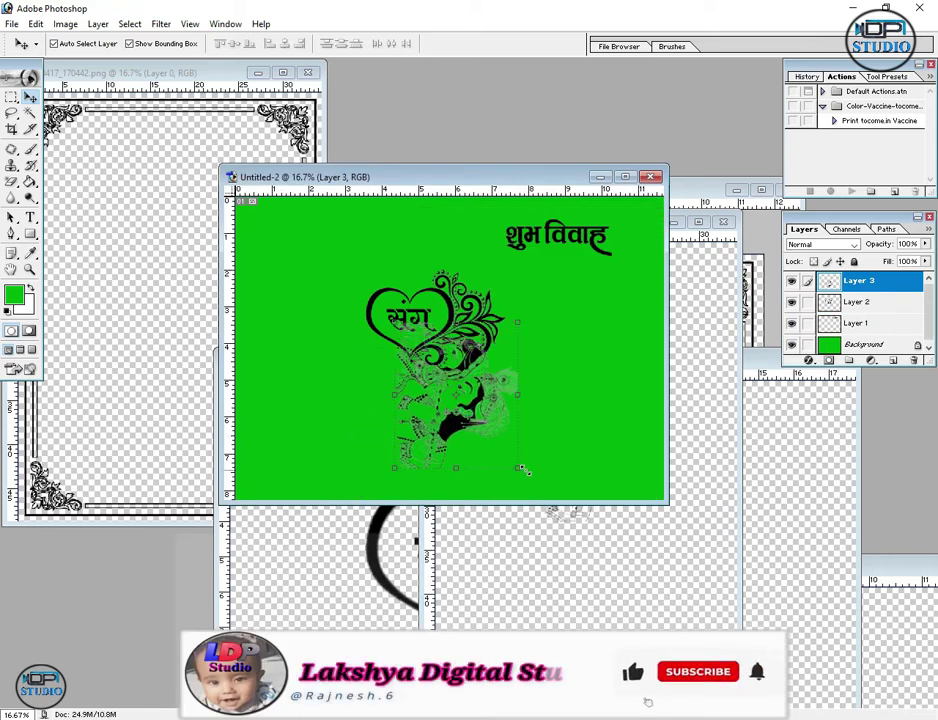
pyautogui.hotkey('ctrl', 't')
pyautogui.rightClick(523, 468)
pyautogui.click(567, 614)
pyautogui.moveTo(440, 440); pyautogui.dragTo(550, 386)
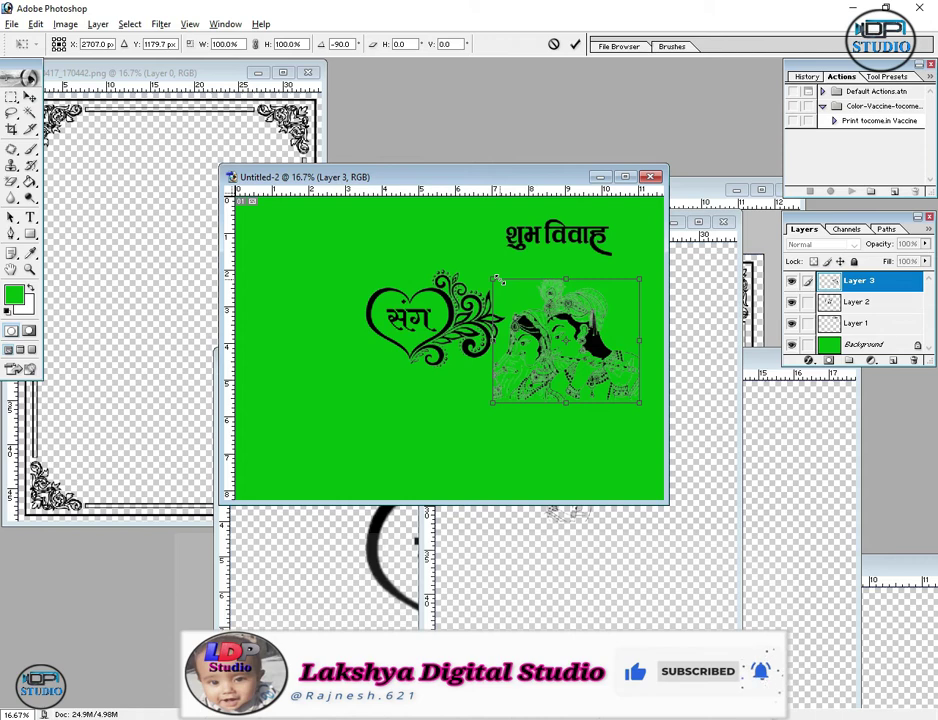
pyautogui.moveTo(496, 279); pyautogui.dragTo(503, 289)
pyautogui.press('Return')
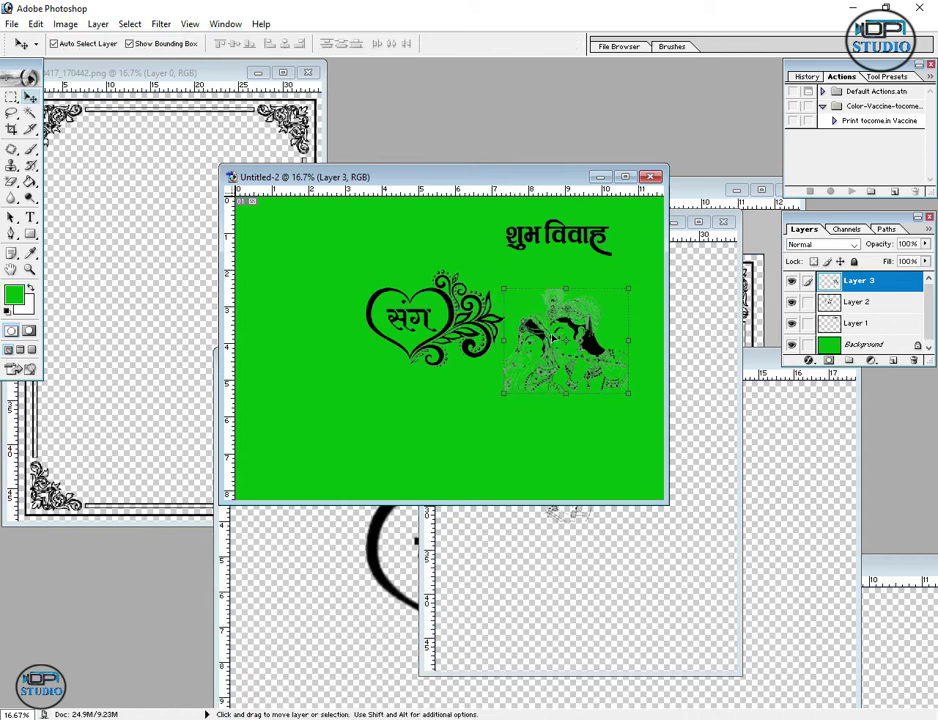
# Copy the dancing figure onto the card's lower left and select the green background.
pyautogui.click(442, 417)
pyautogui.moveTo(462, 176); pyautogui.dragTo(436, 370)
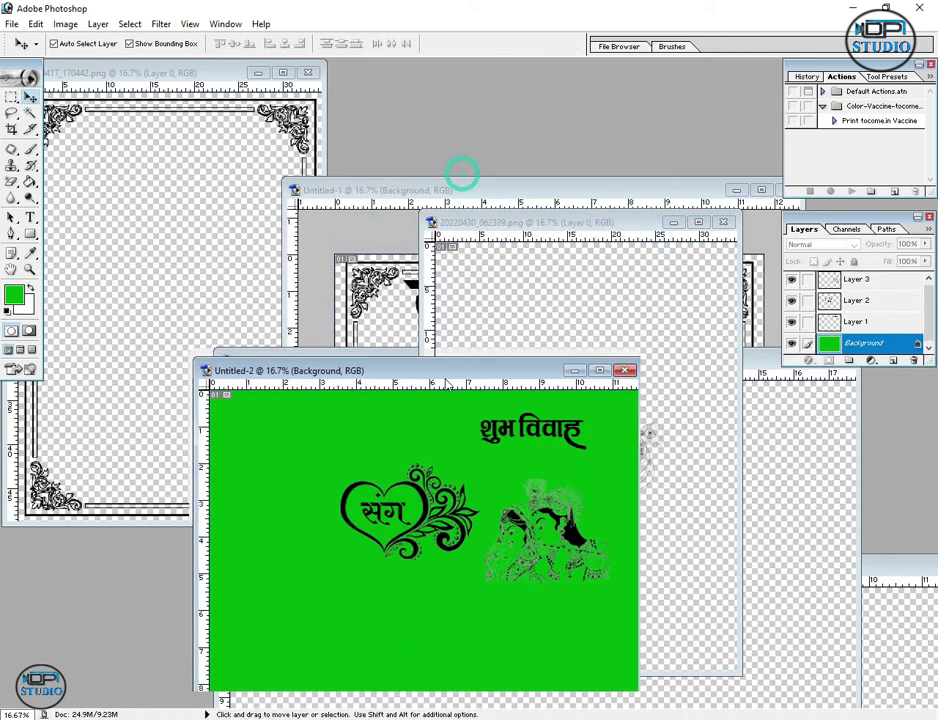
pyautogui.click(383, 285)
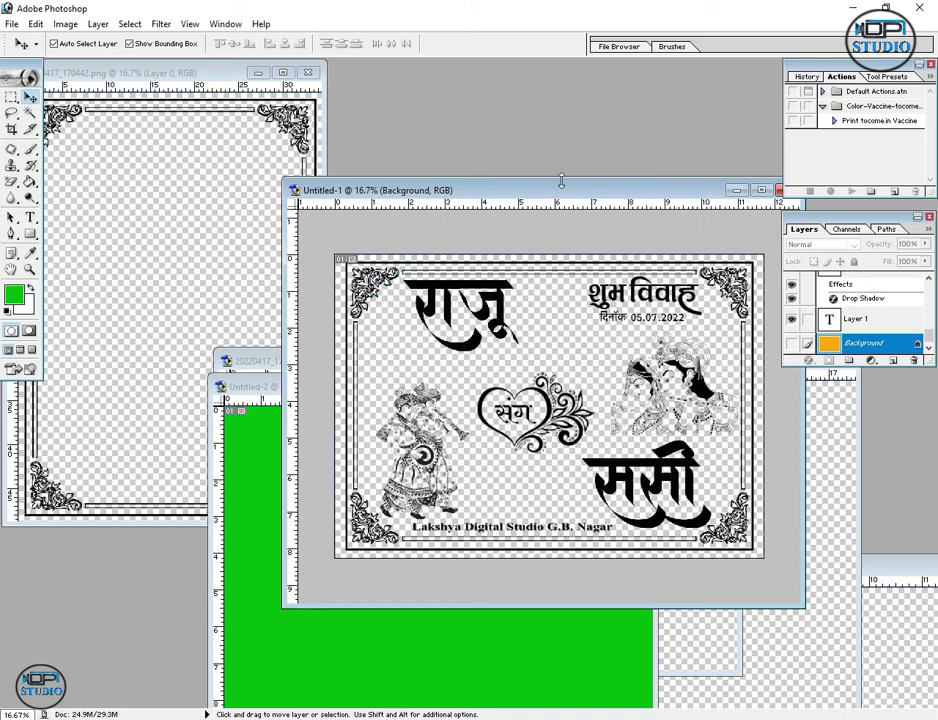
pyautogui.moveTo(561, 181); pyautogui.dragTo(716, 322)
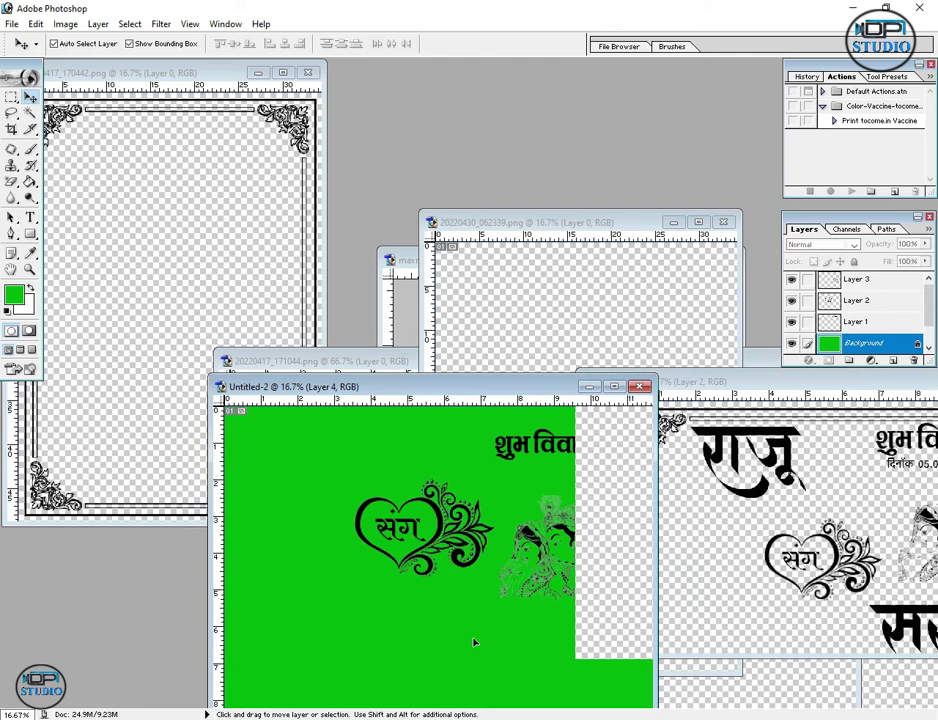
pyautogui.moveTo(474, 643); pyautogui.dragTo(307, 593)
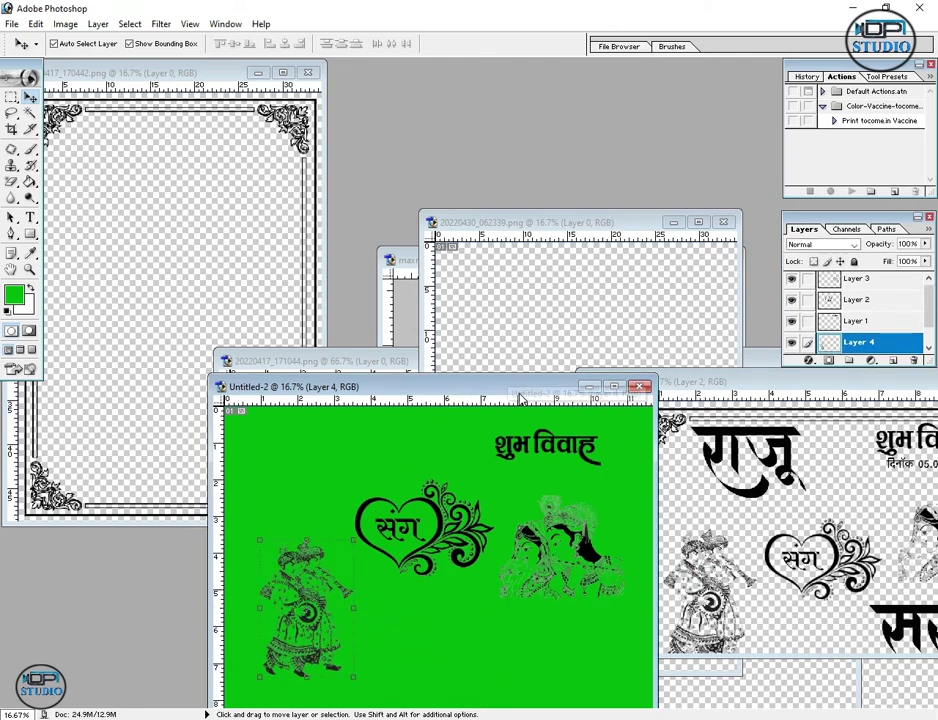
pyautogui.moveTo(525, 388); pyautogui.dragTo(508, 263)
pyautogui.click(368, 331)
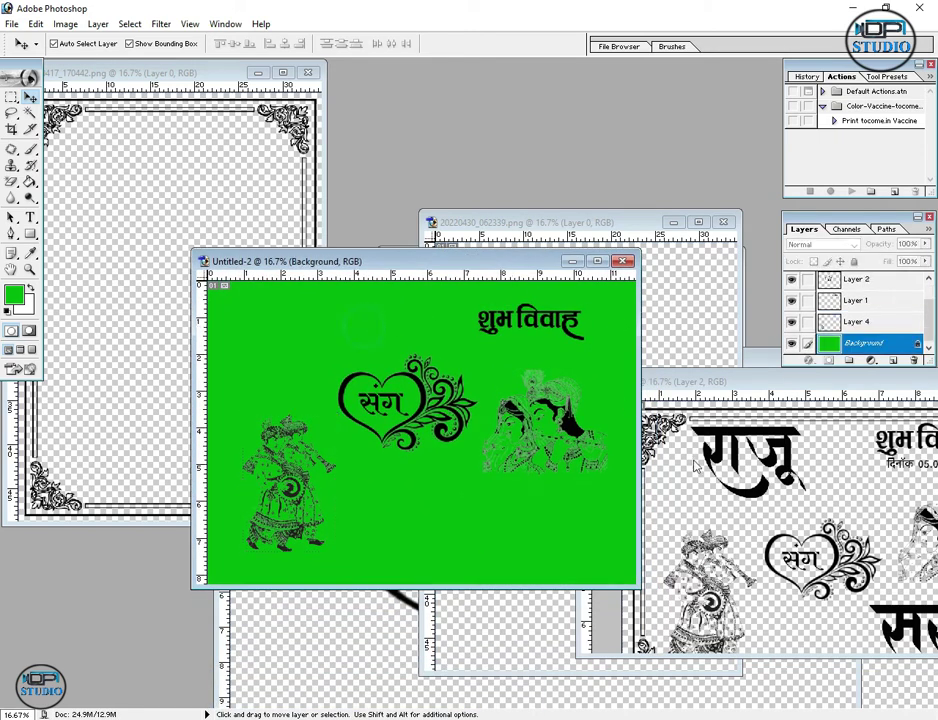
# Copy the groom's name to the upper left and the bride's name to the lower right.
pyautogui.click(740, 440)
pyautogui.moveTo(740, 440)
pyautogui.mouseDown()
pyautogui.moveTo(358, 345)
pyautogui.moveTo(263, 333)
pyautogui.mouseUp()
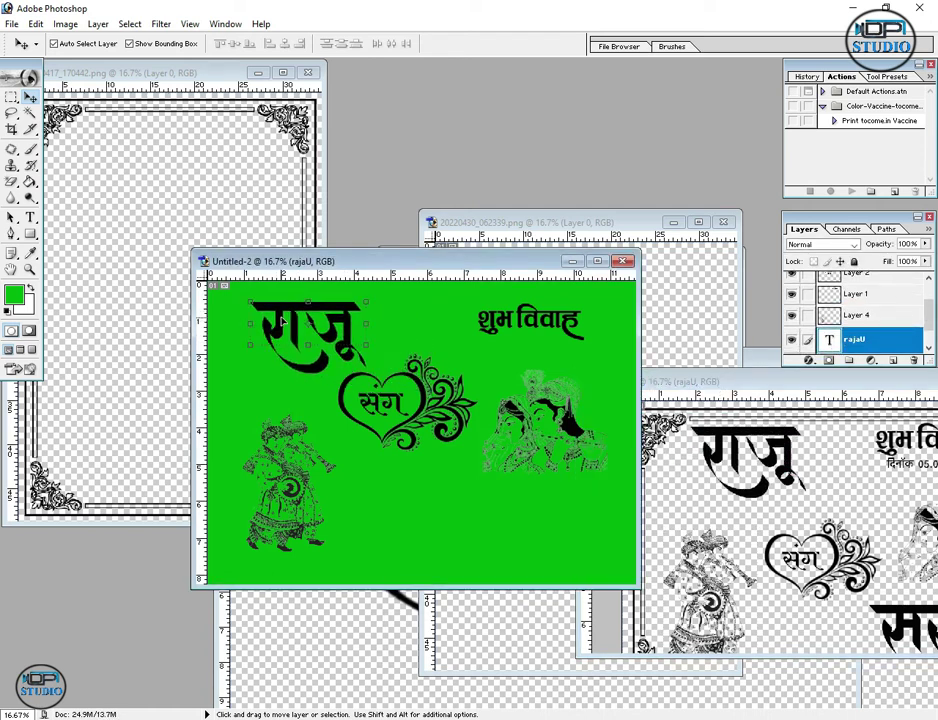
pyautogui.moveTo(282, 322); pyautogui.dragTo(286, 324)
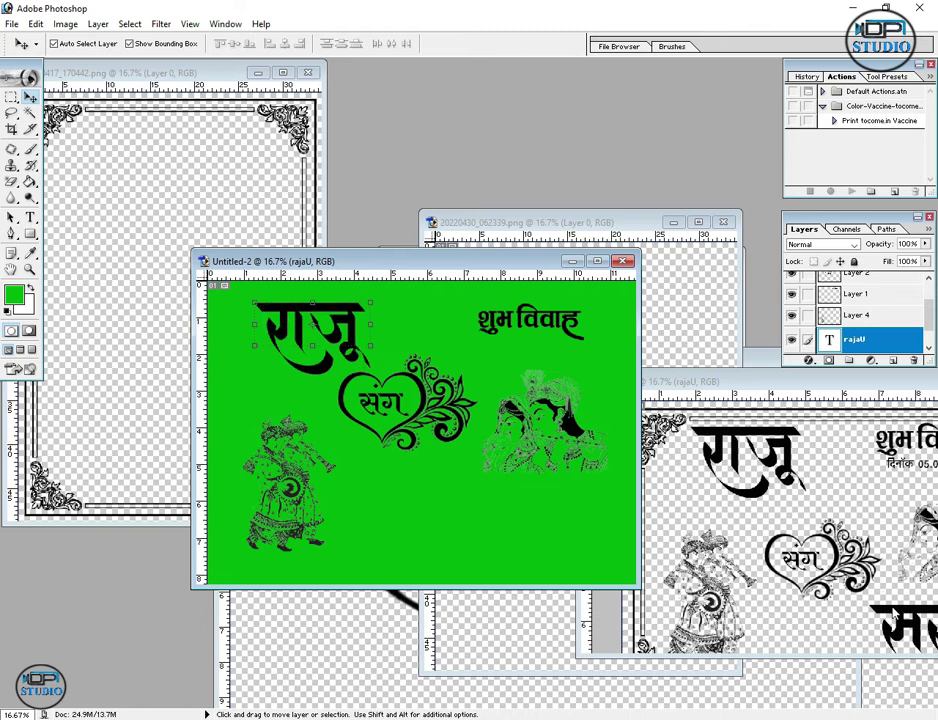
pyautogui.click(900, 615)
pyautogui.moveTo(900, 615); pyautogui.dragTo(508, 523)
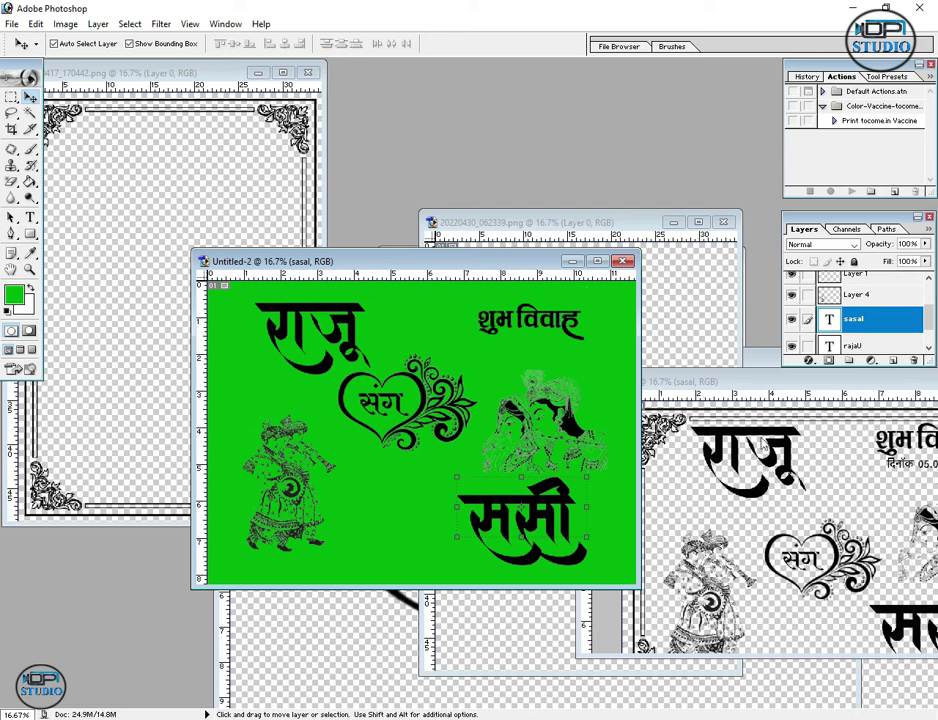
# Maximize the card and reposition the groom's name, title, heart and bride's name.
pyautogui.click(598, 261)
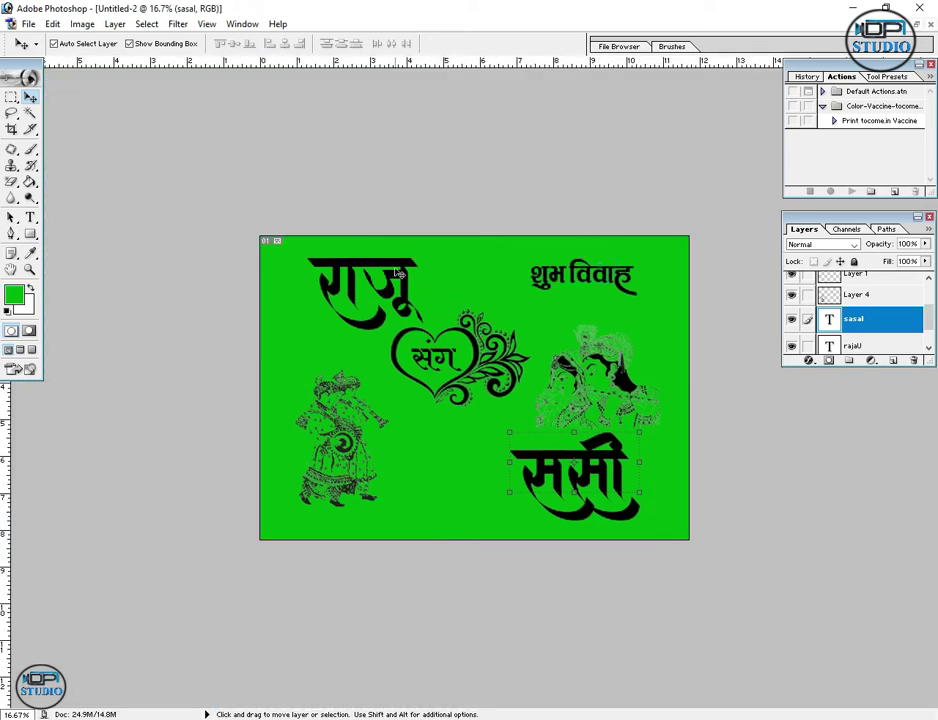
pyautogui.moveTo(398, 272); pyautogui.dragTo(388, 270)
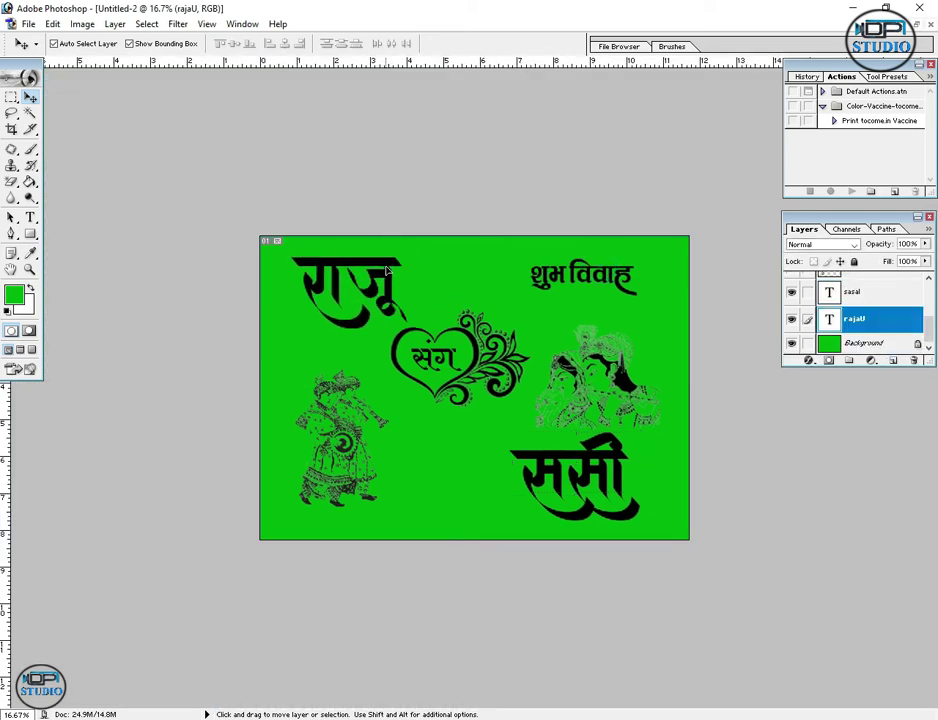
pyautogui.click(625, 255)
pyautogui.moveTo(625, 276); pyautogui.dragTo(636, 275)
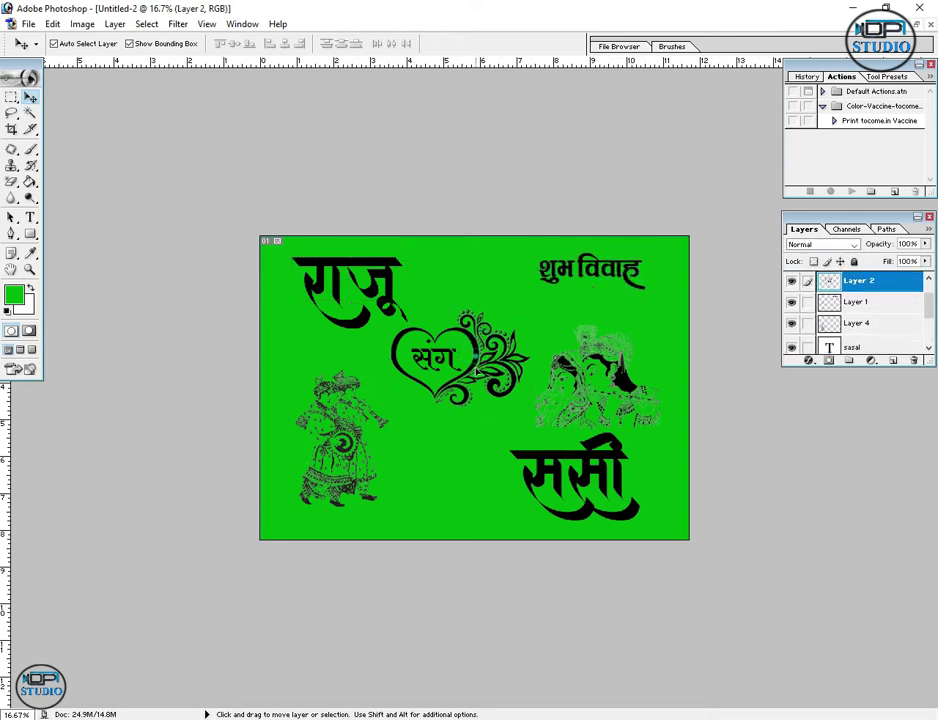
pyautogui.moveTo(478, 370); pyautogui.dragTo(473, 395)
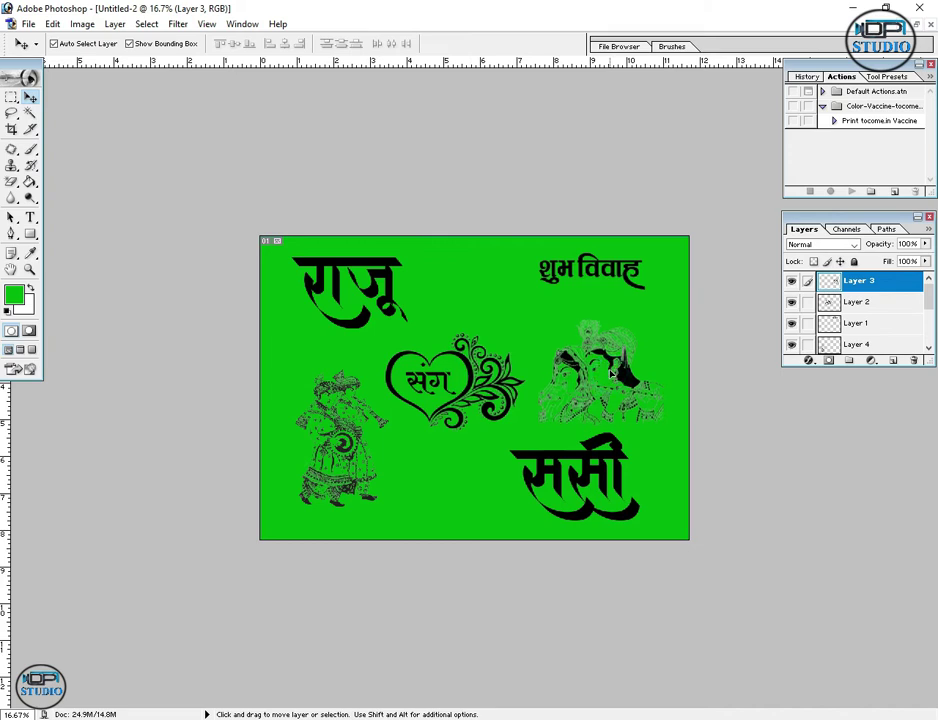
pyautogui.moveTo(596, 460); pyautogui.dragTo(610, 472)
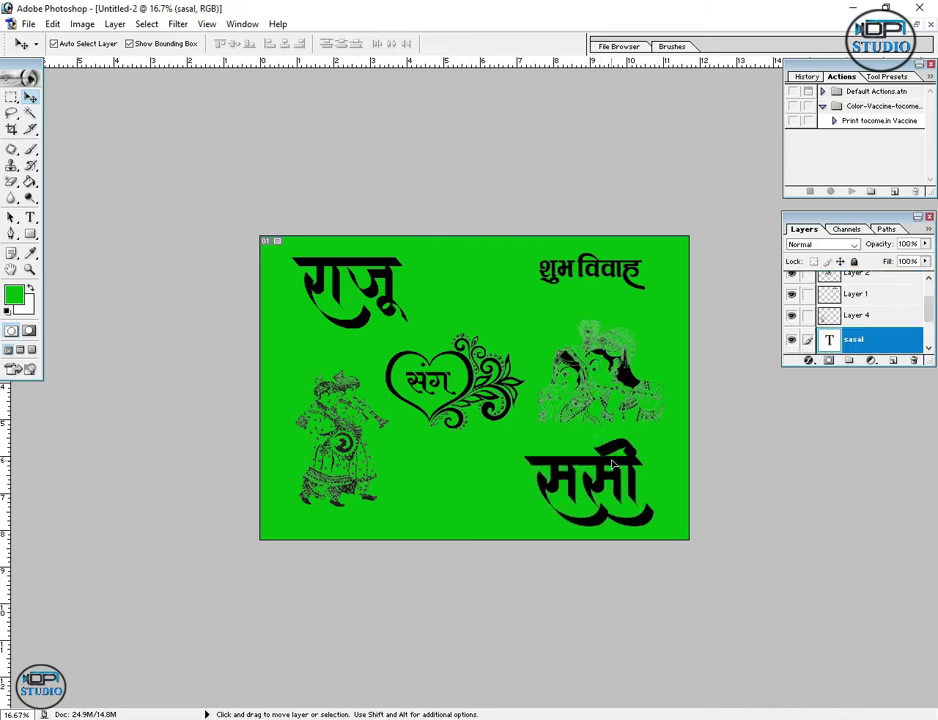
# Nudge the dancing figure slightly left after dismissing the locked-layer warning.
pyautogui.click(342, 413)
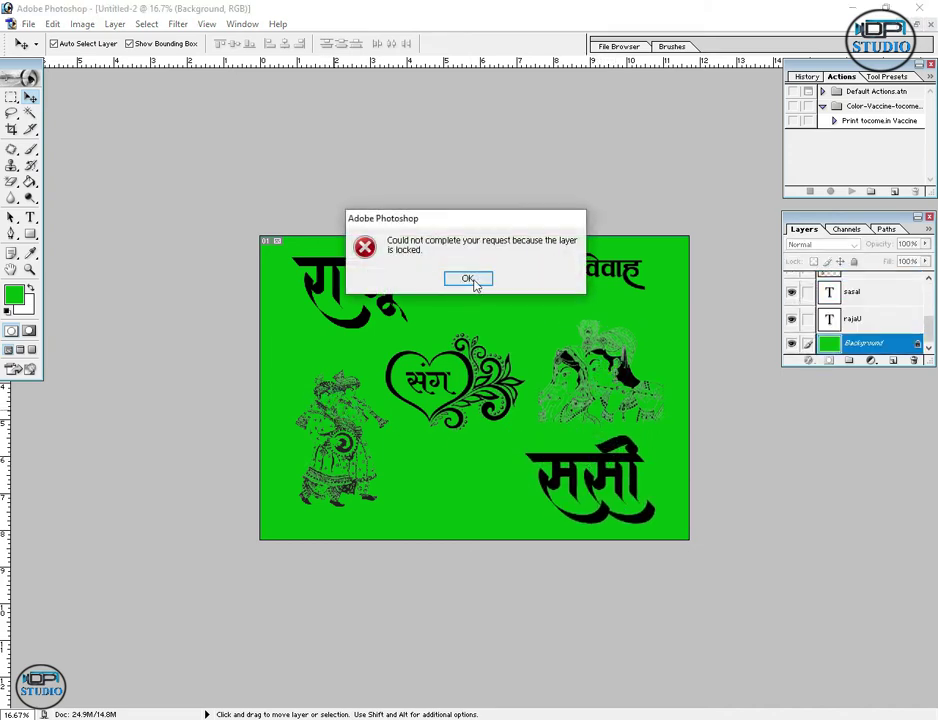
pyautogui.click(477, 283)
pyautogui.hotkey('ctrl', 'j')
pyautogui.moveTo(346, 386); pyautogui.dragTo(337, 388)
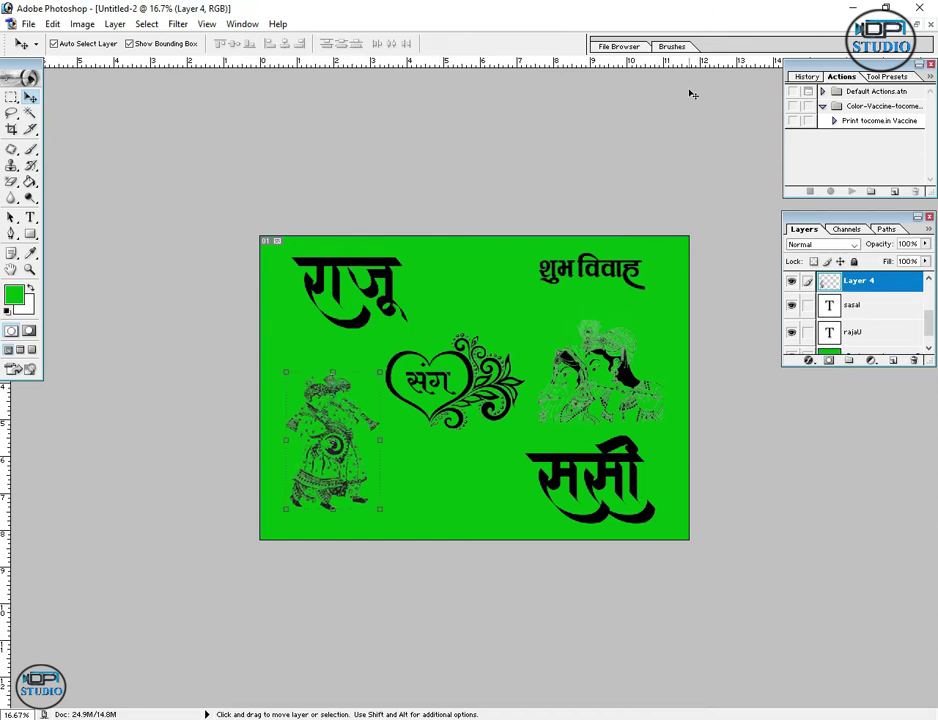
# Copy the ornamental border onto the card, rotate it 90° CW and stretch it to cover the card.
pyautogui.click(917, 25)
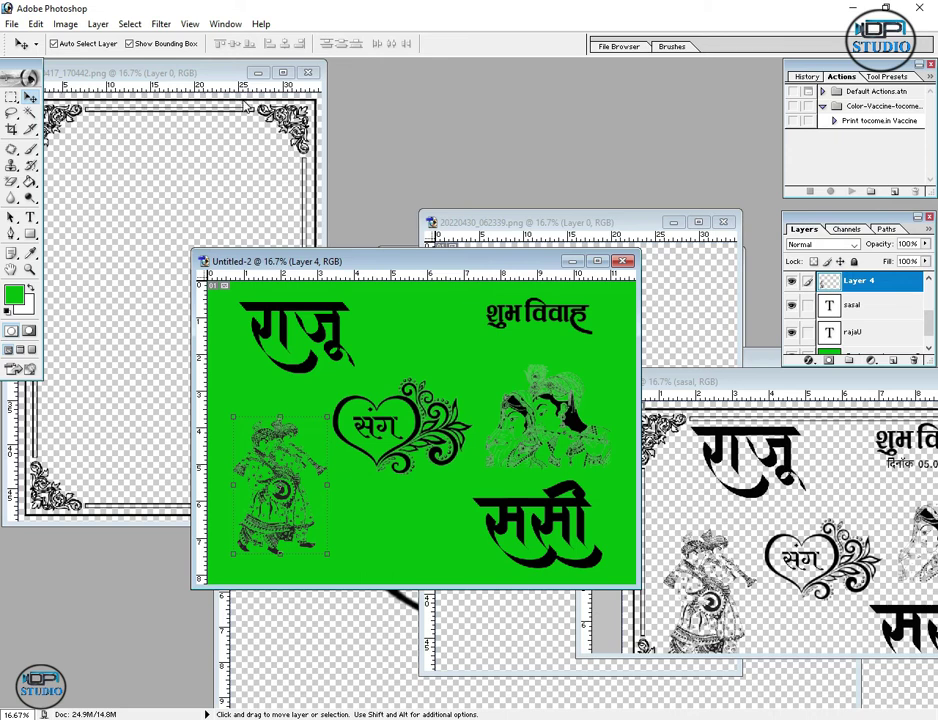
pyautogui.moveTo(244, 106); pyautogui.dragTo(412, 298)
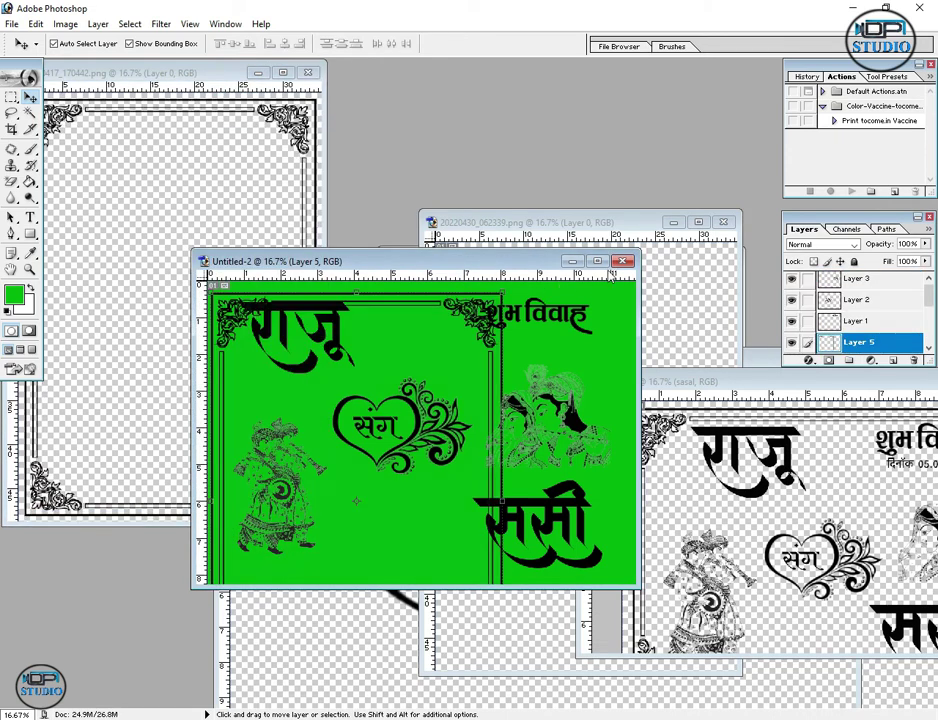
pyautogui.click(597, 261)
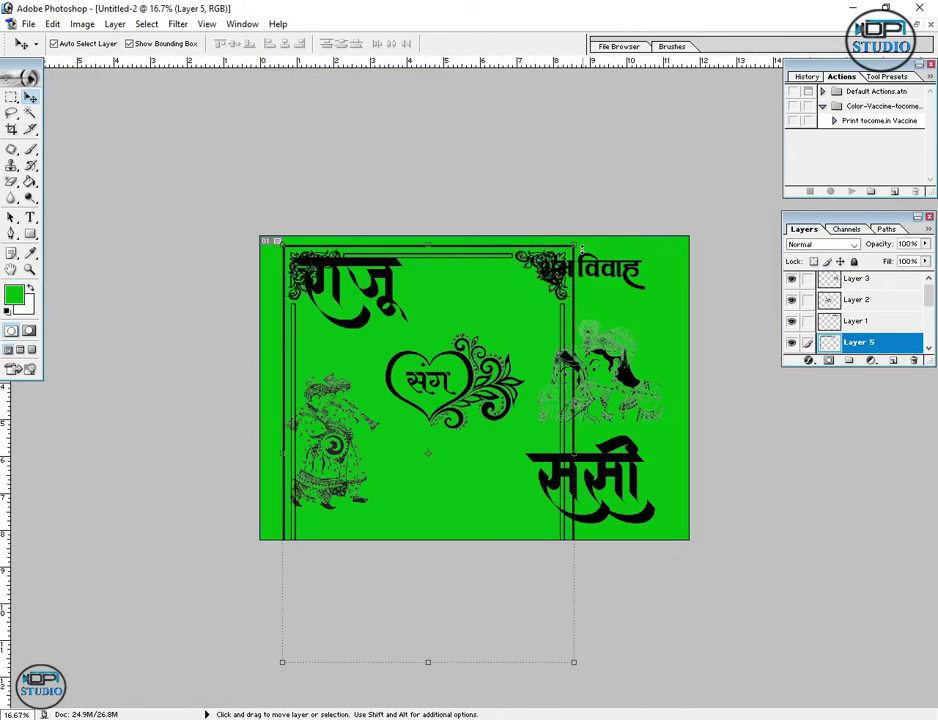
pyautogui.hotkey('ctrl', 't')
pyautogui.rightClick(538, 248)
pyautogui.click(582, 379)
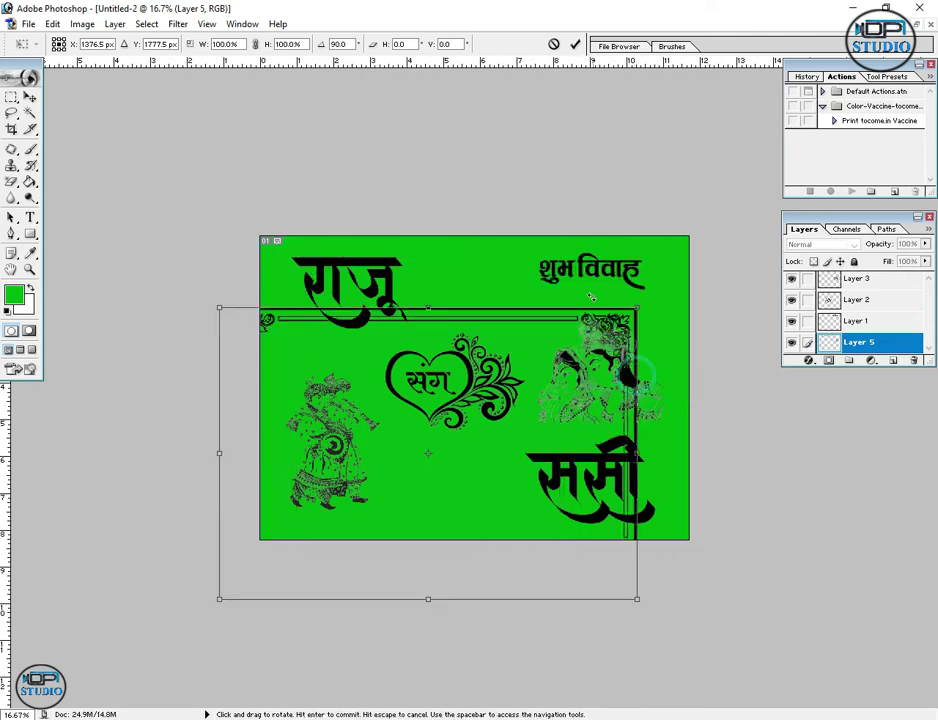
pyautogui.moveTo(564, 322)
pyautogui.mouseDown()
pyautogui.moveTo(600, 280)
pyautogui.moveTo(607, 252)
pyautogui.mouseUp()
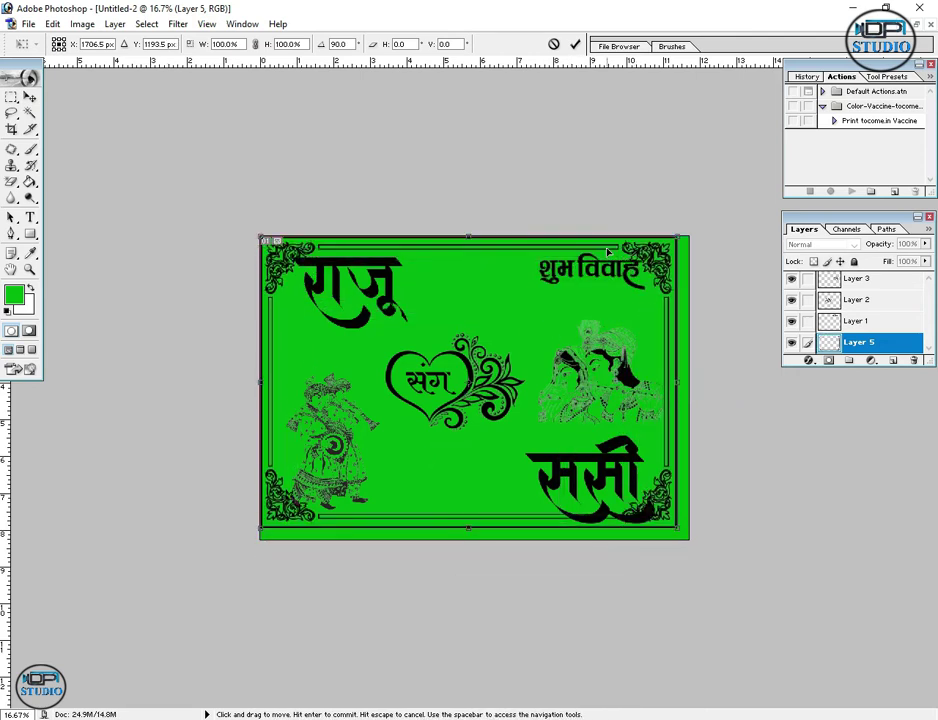
pyautogui.moveTo(677, 528); pyautogui.dragTo(688, 539)
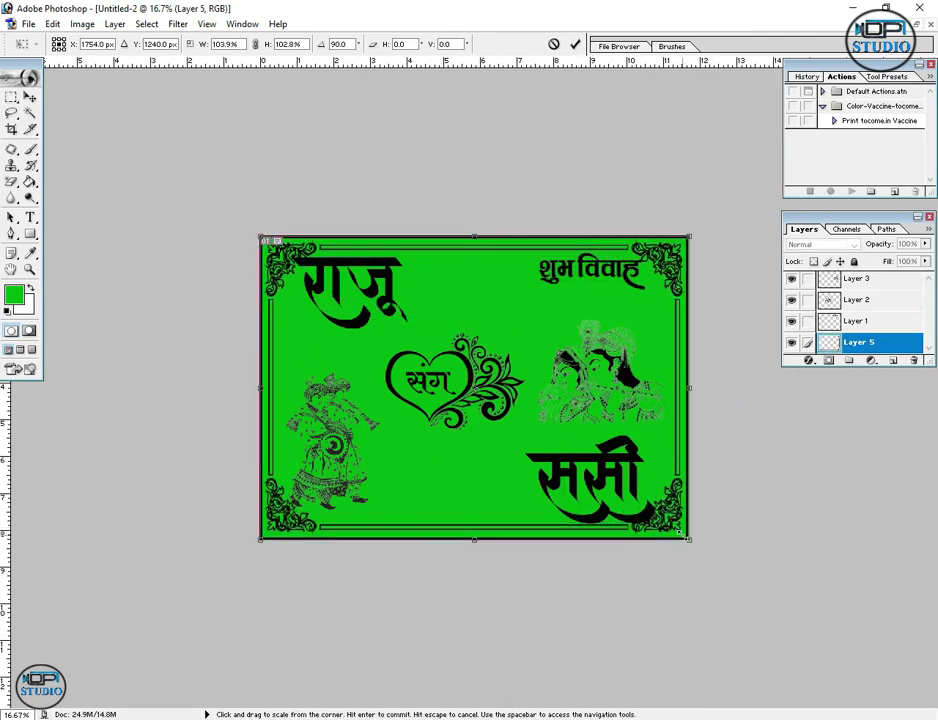
pyautogui.press('Return')
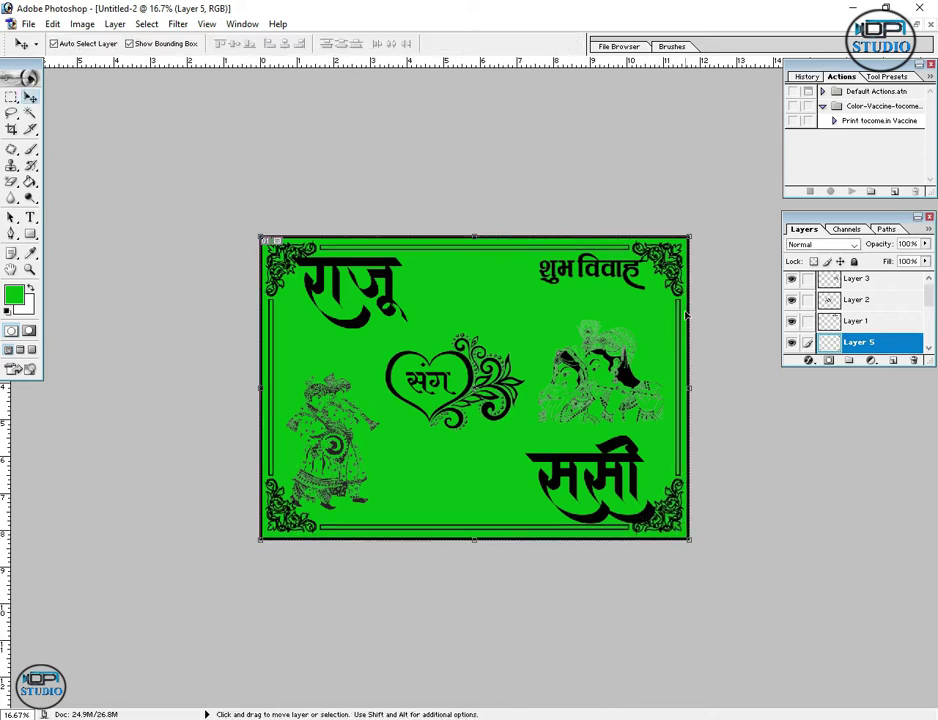
# Shrink the border to 94.6% so it sits inside the card edges.
pyautogui.hotkey('ctrl', 't')
pyautogui.moveTo(689, 238); pyautogui.dragTo(681, 244)
pyautogui.moveTo(680, 242); pyautogui.dragTo(678, 244)
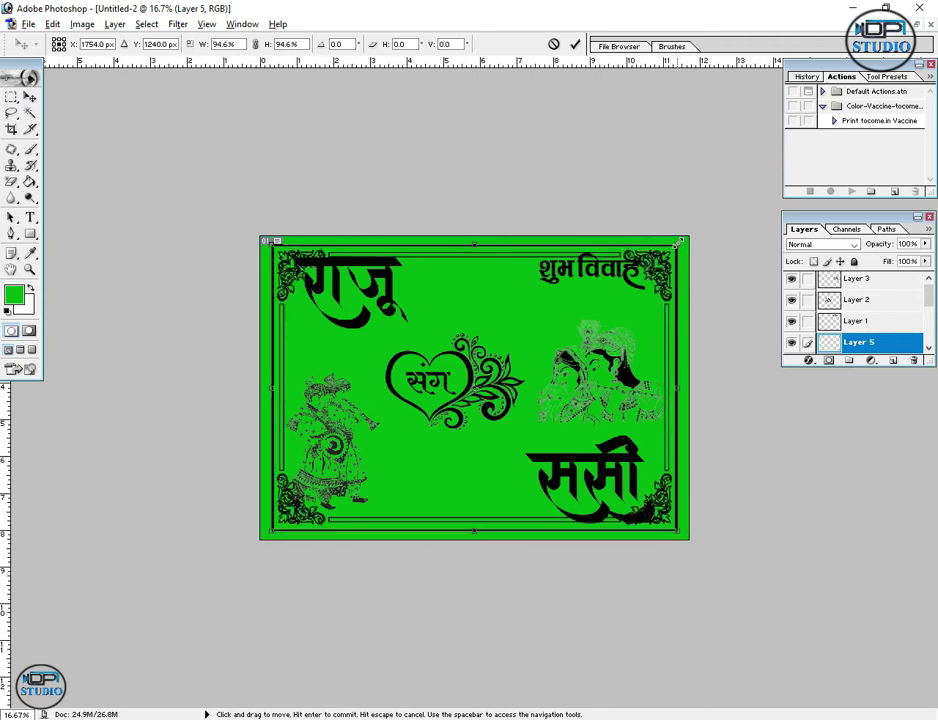
pyautogui.press('Return')
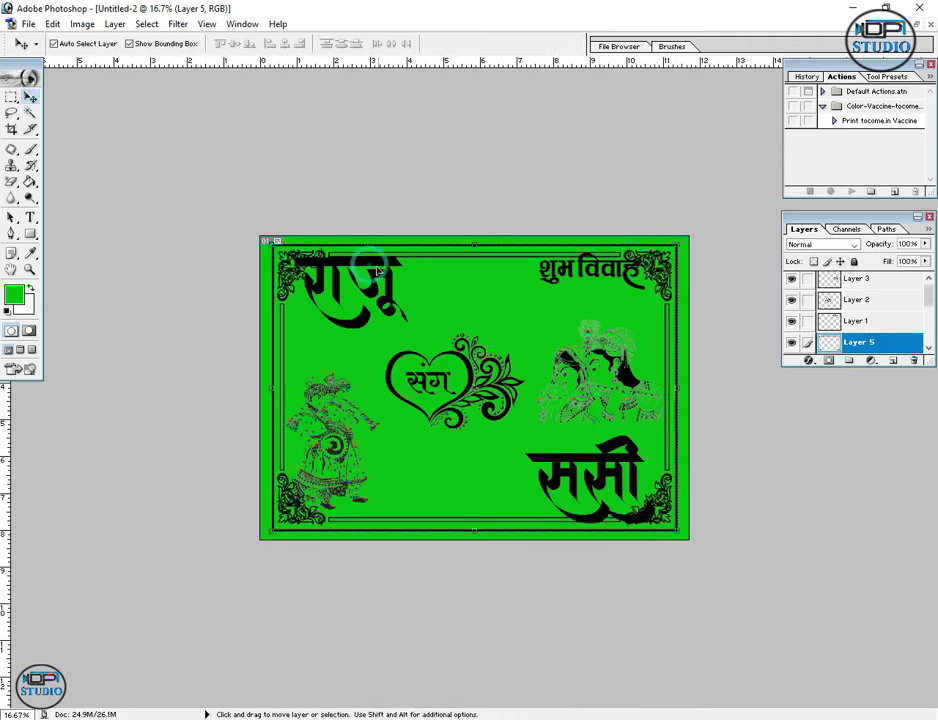
# Move the शुभ विवाह title slightly left and shrink it a little.
pyautogui.click(632, 268)
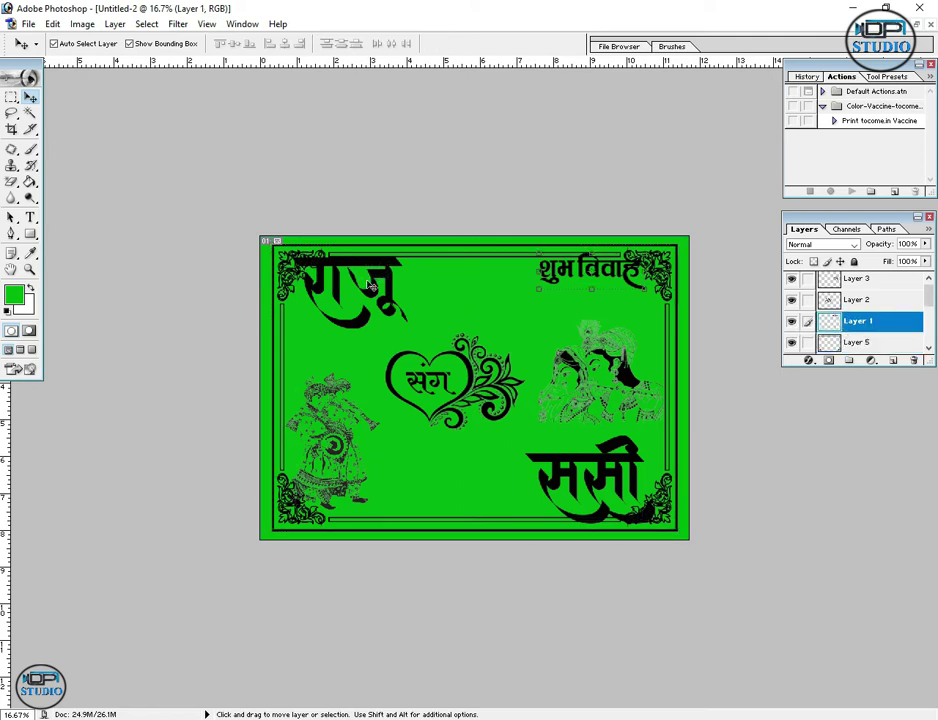
pyautogui.moveTo(600, 268); pyautogui.dragTo(582, 273)
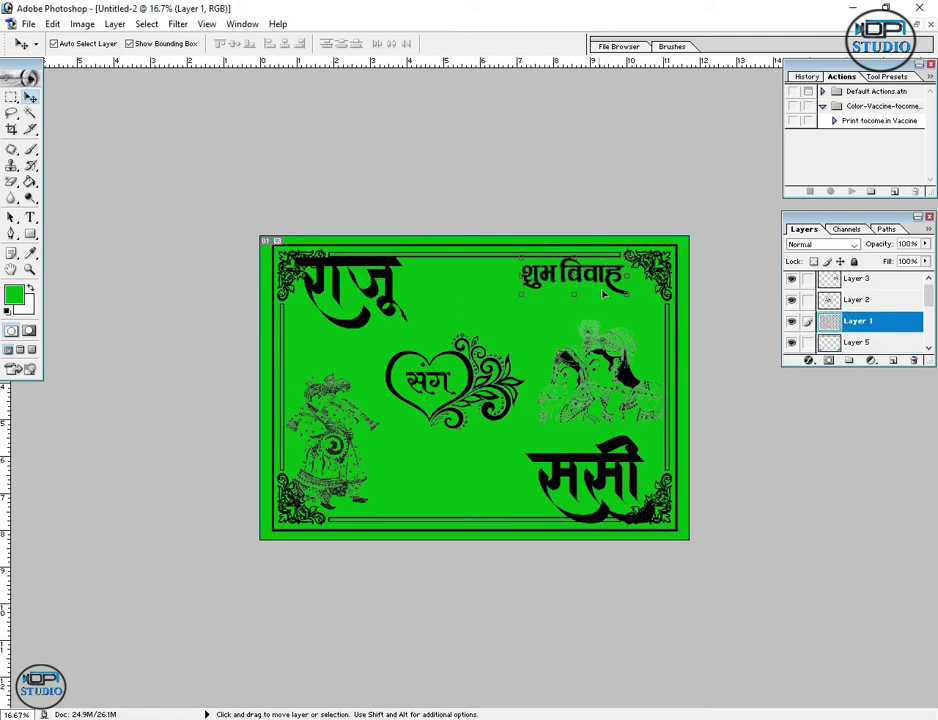
pyautogui.moveTo(630, 299); pyautogui.dragTo(620, 293)
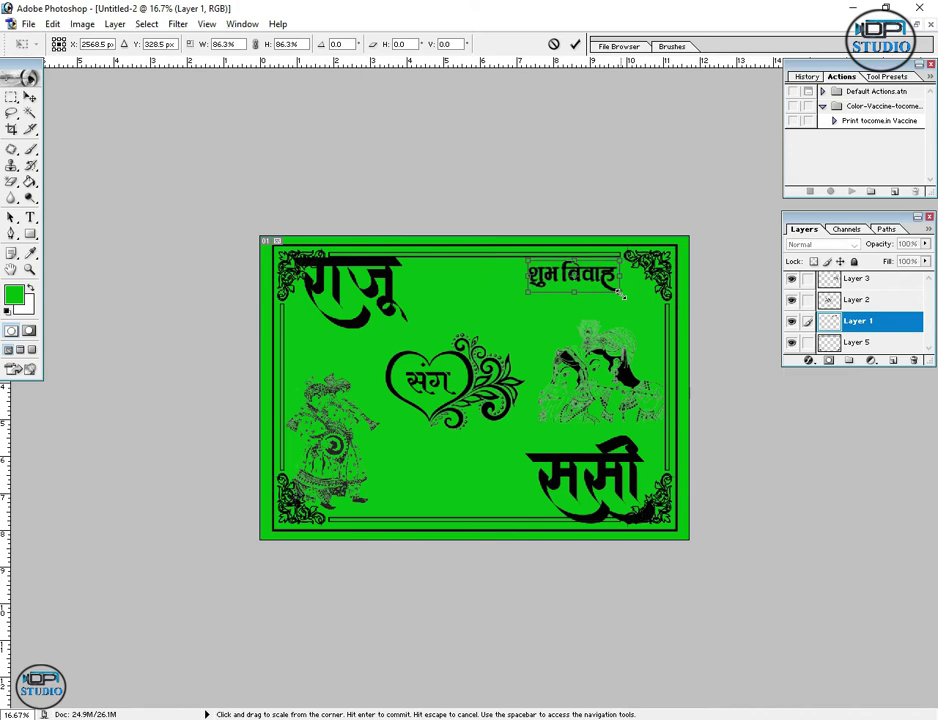
pyautogui.press('Return')
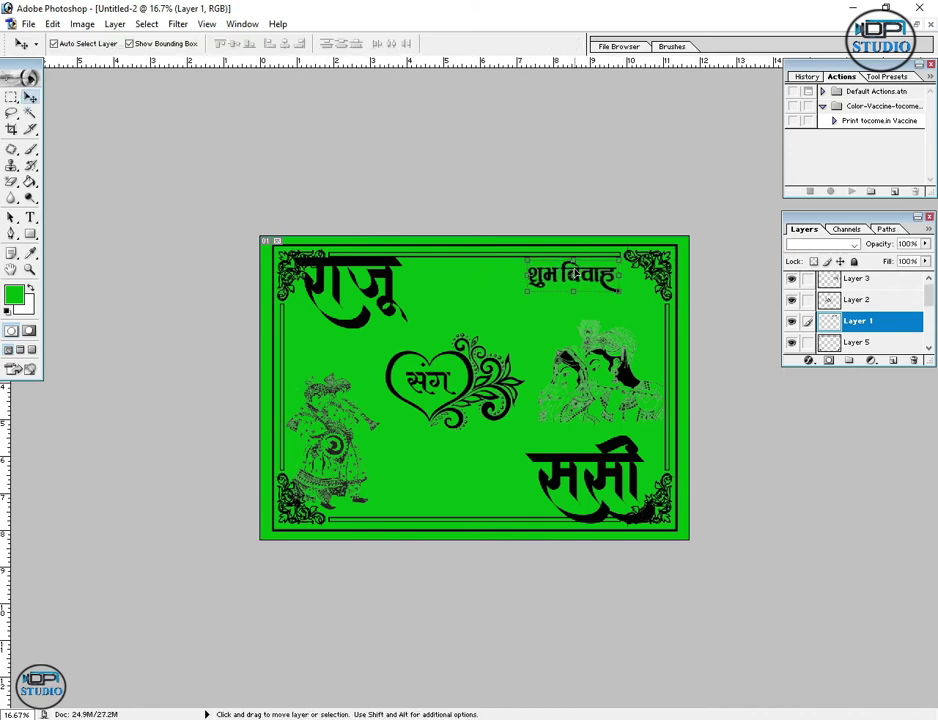
pyautogui.moveTo(574, 272); pyautogui.dragTo(574, 274)
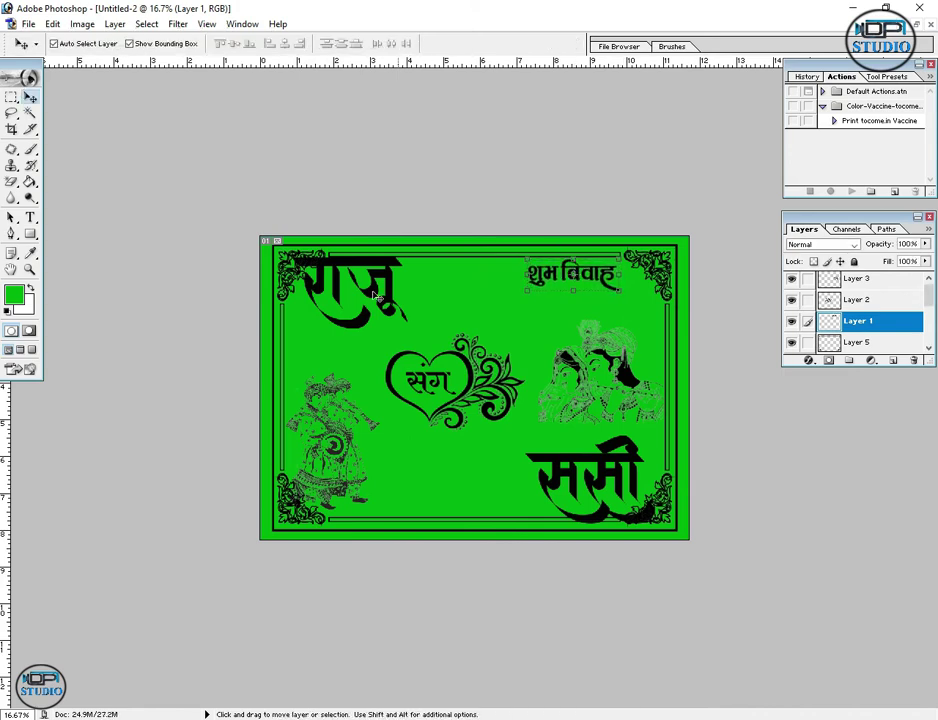
# Reposition the top-left name and nudge the heart motif and dancer illustration.
pyautogui.moveTo(375, 296); pyautogui.dragTo(405, 275)
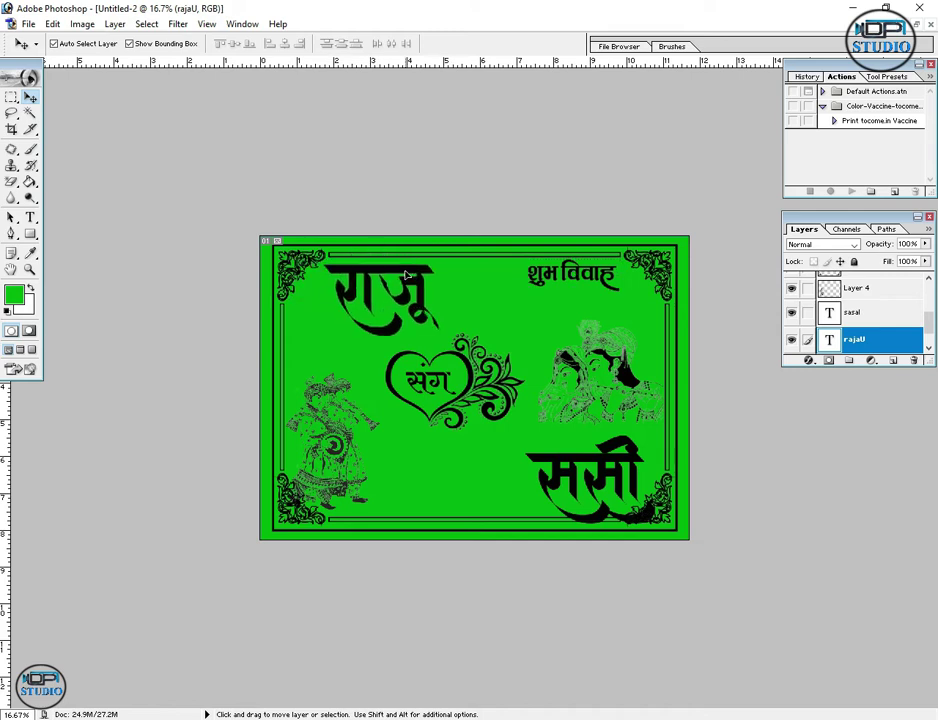
pyautogui.hotkey('ctrl', 't')
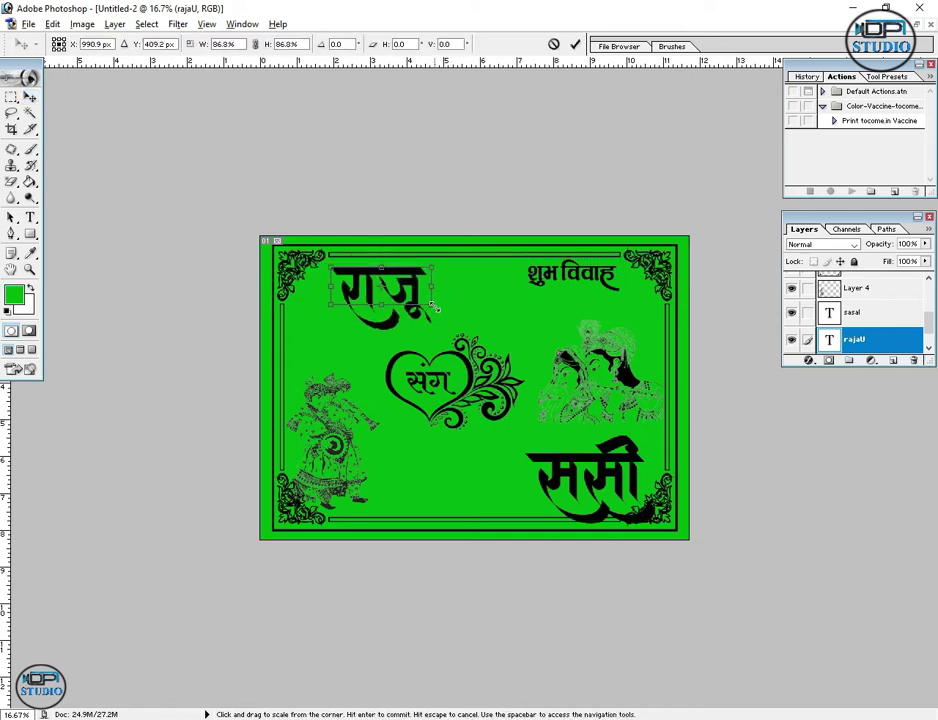
pyautogui.press('Return')
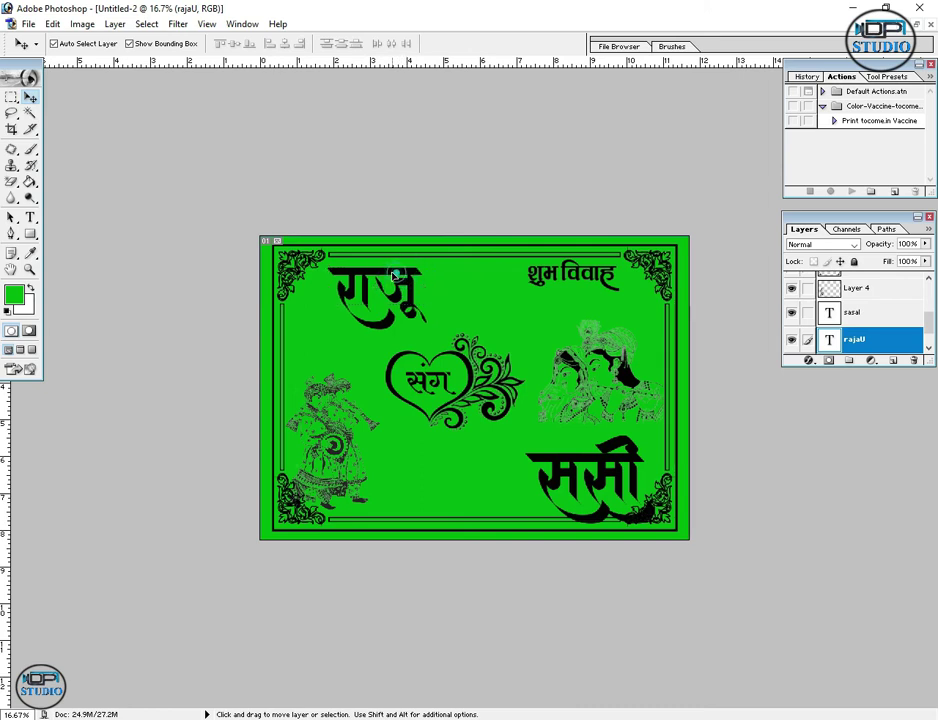
pyautogui.moveTo(401, 273); pyautogui.dragTo(392, 273)
pyautogui.moveTo(472, 383); pyautogui.dragTo(479, 377)
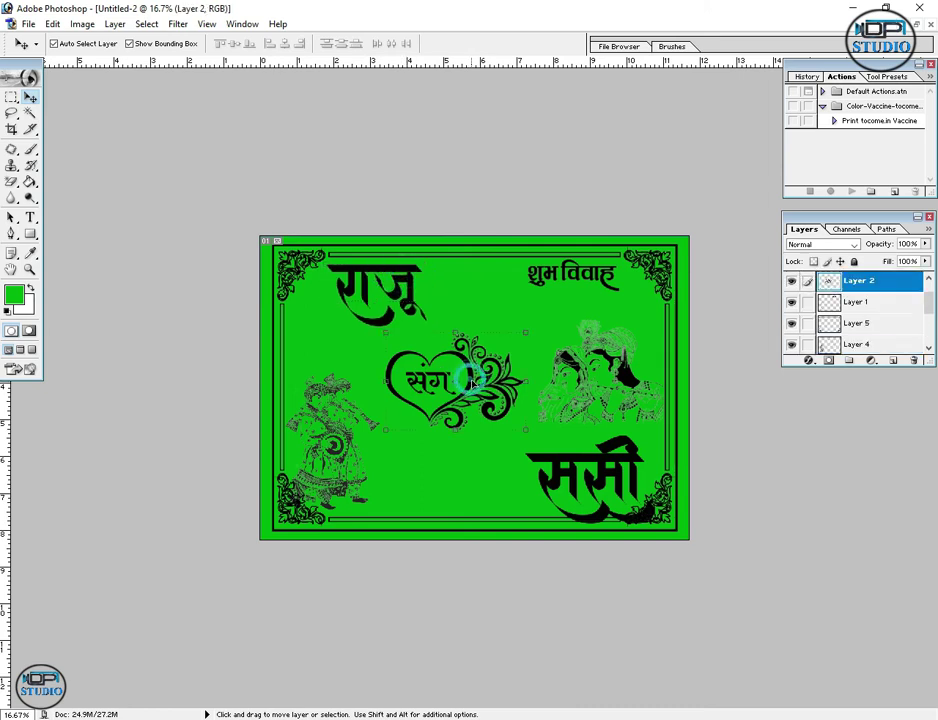
pyautogui.moveTo(317, 424); pyautogui.dragTo(332, 410)
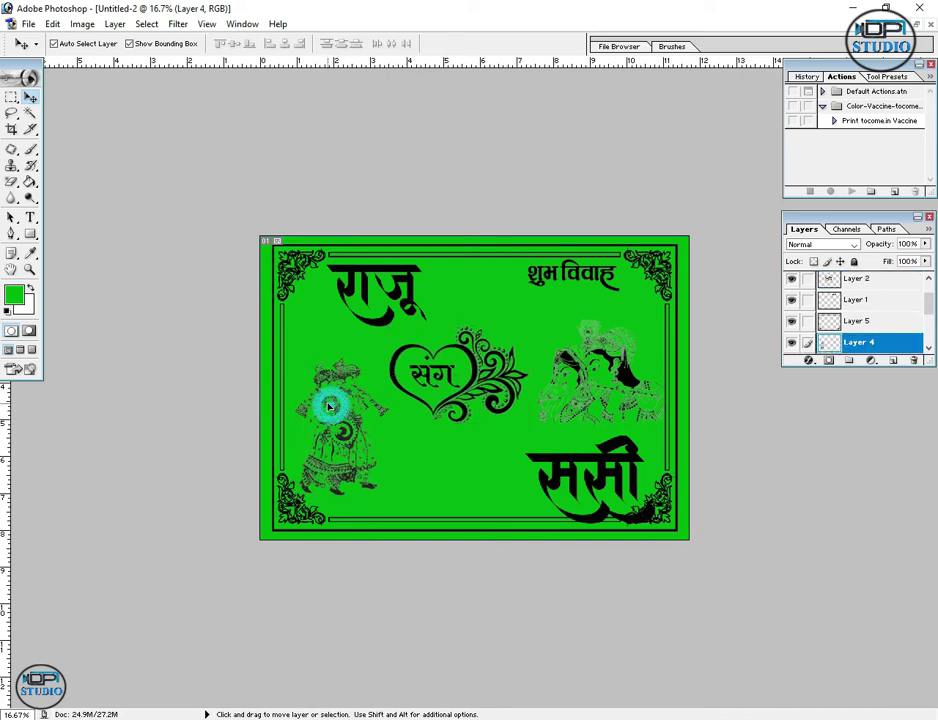
pyautogui.click(445, 268)
pyautogui.click(617, 372)
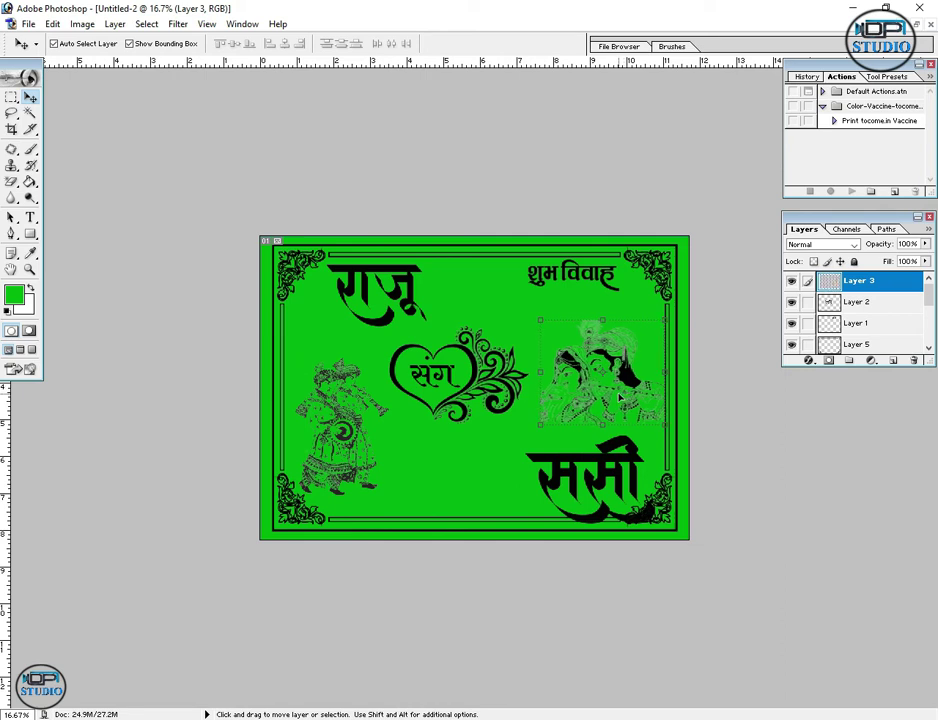
# Move the bottom name up and left and shrink it to 84.1%.
pyautogui.moveTo(610, 478); pyautogui.dragTo(593, 455)
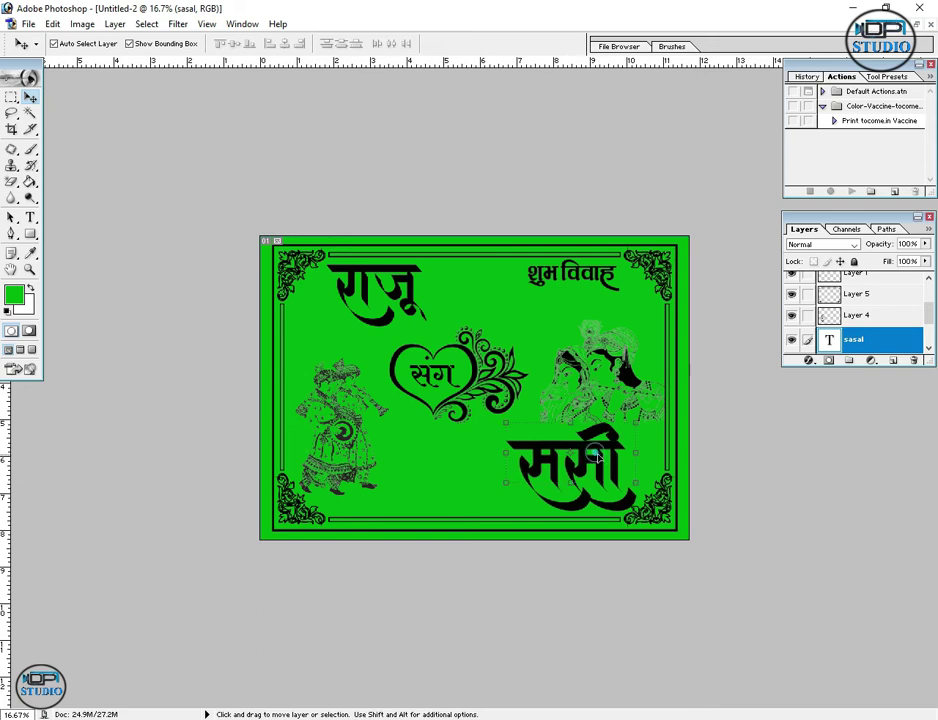
pyautogui.hotkey('ctrl', 't')
pyautogui.moveTo(635, 423); pyautogui.dragTo(627, 429)
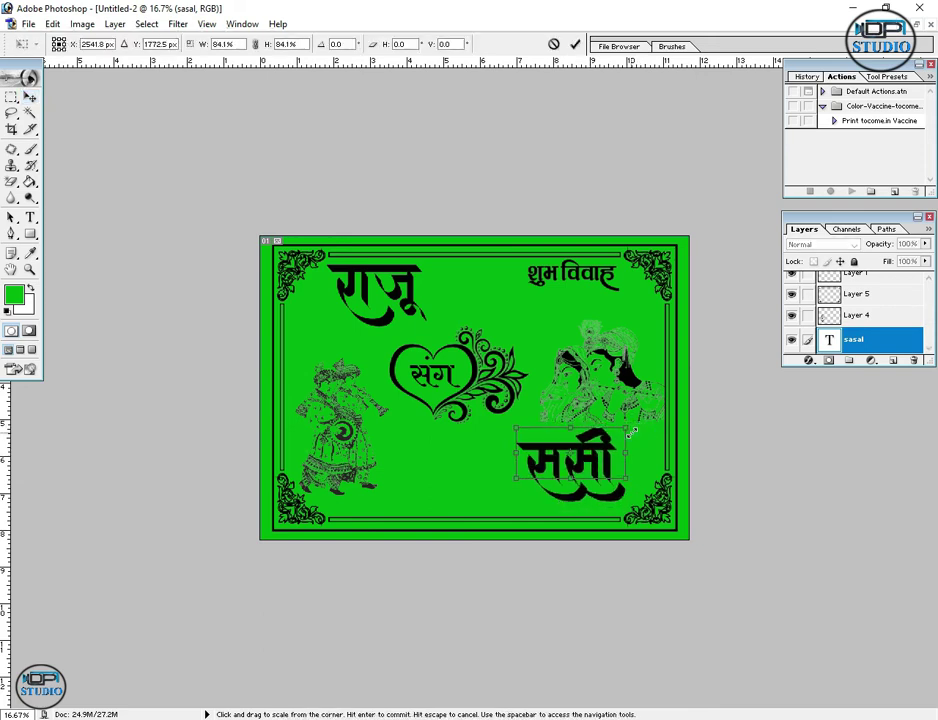
pyautogui.press('Return')
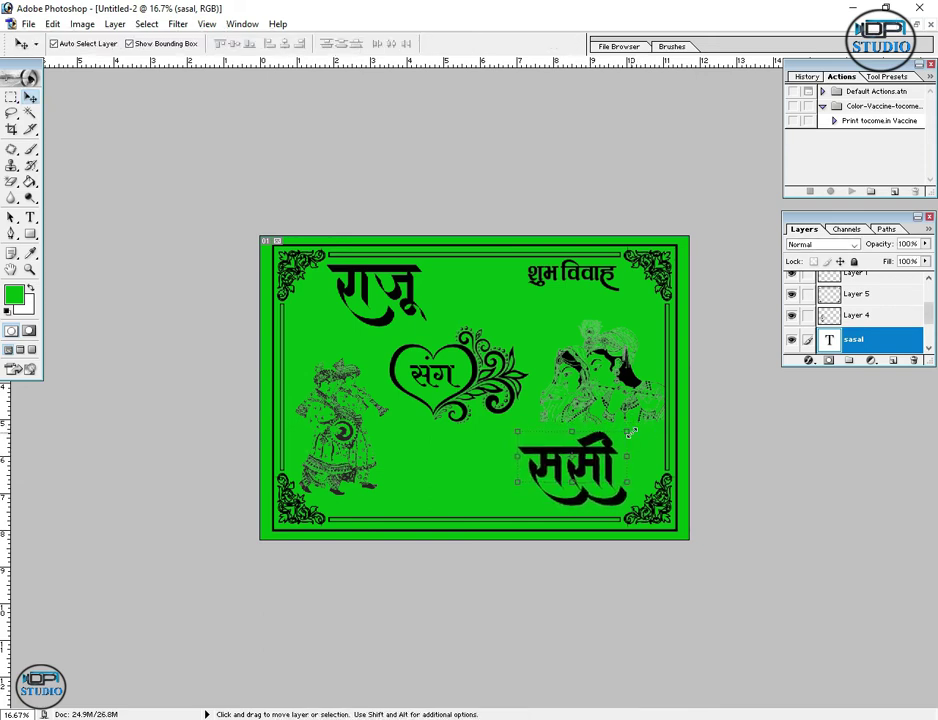
pyautogui.moveTo(630, 432); pyautogui.dragTo(632, 434)
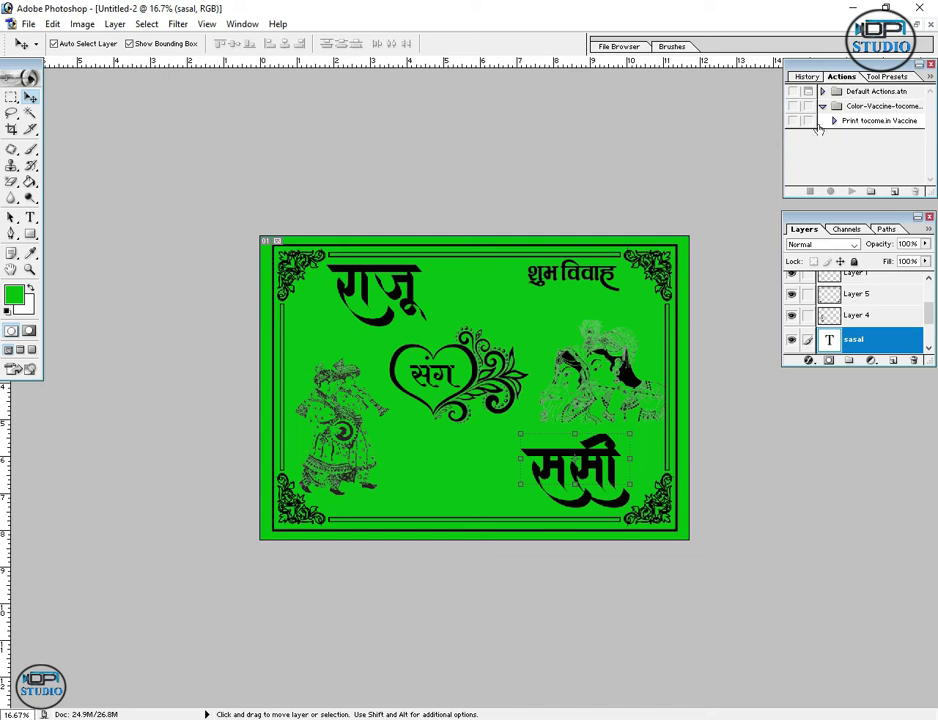
# Copy the दिनांक 05.07.2022 date line from Untitled-1 and place it under the शुभ विवाह title.
pyautogui.click(670, 22)
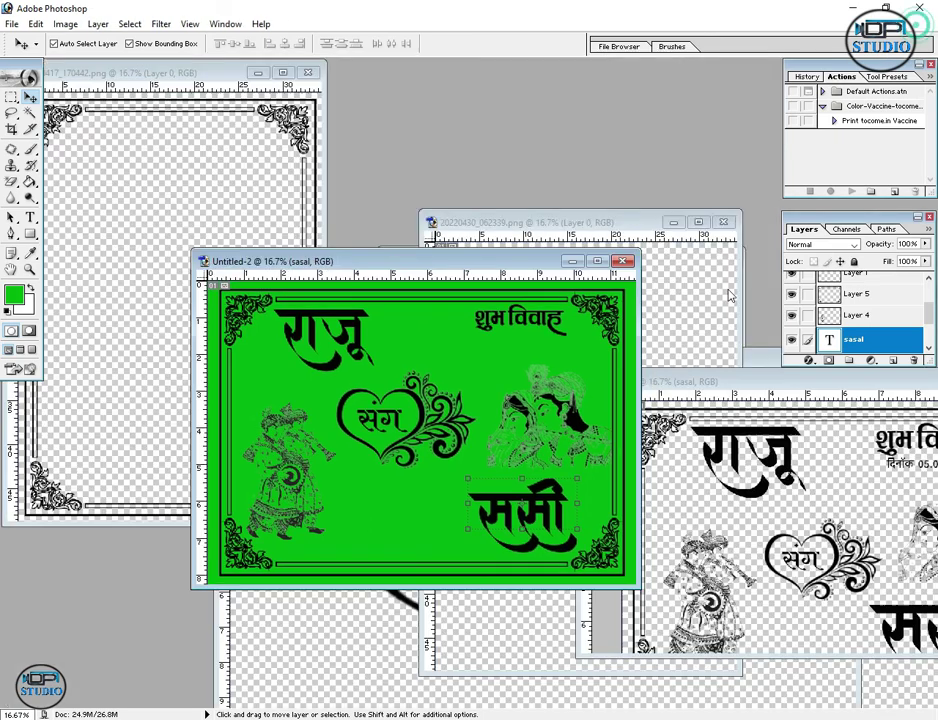
pyautogui.click(886, 450)
pyautogui.moveTo(872, 382); pyautogui.dragTo(768, 352)
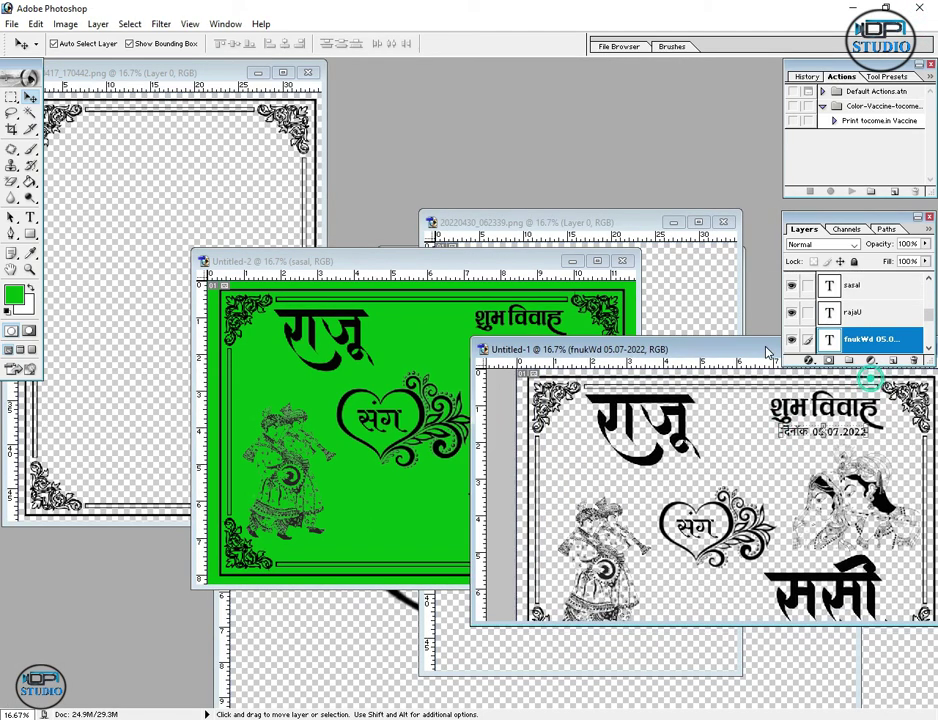
pyautogui.moveTo(787, 431)
pyautogui.mouseDown()
pyautogui.moveTo(416, 355)
pyautogui.moveTo(538, 343)
pyautogui.mouseUp()
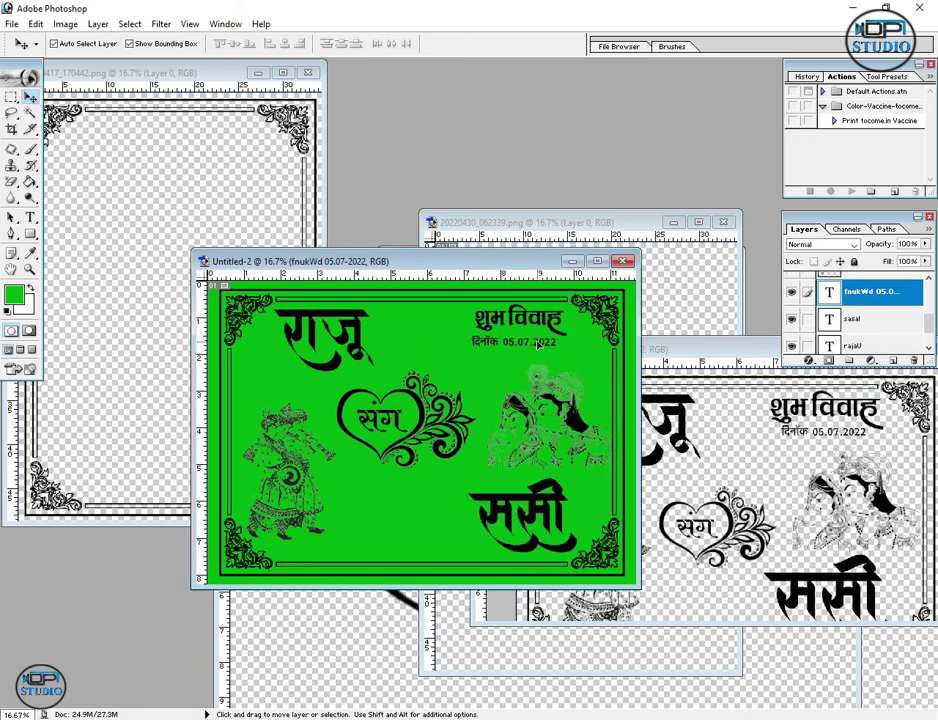
pyautogui.moveTo(522, 347); pyautogui.dragTo(521, 342)
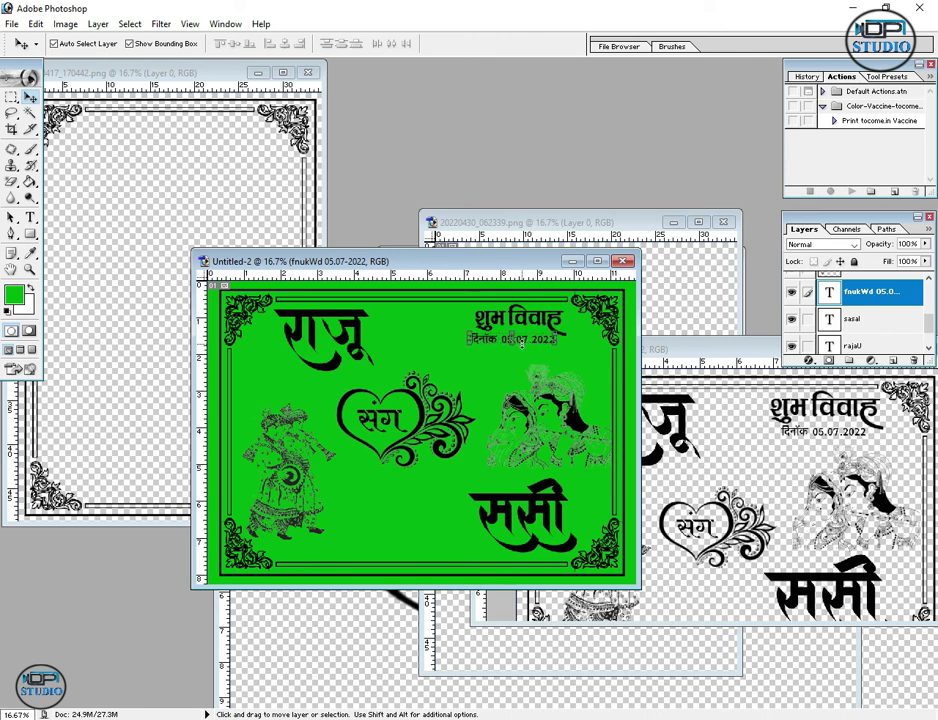
# Copy the studio credit line from Untitled-1 into the green card, then maximize the green card.
pyautogui.click(642, 590)
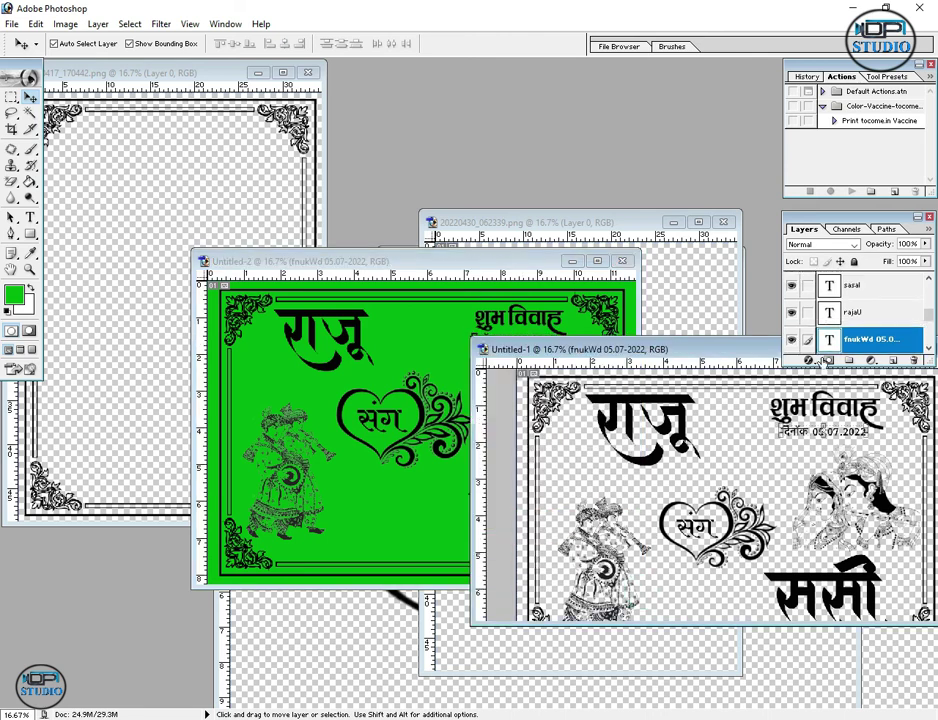
pyautogui.moveTo(740, 358); pyautogui.dragTo(705, 245)
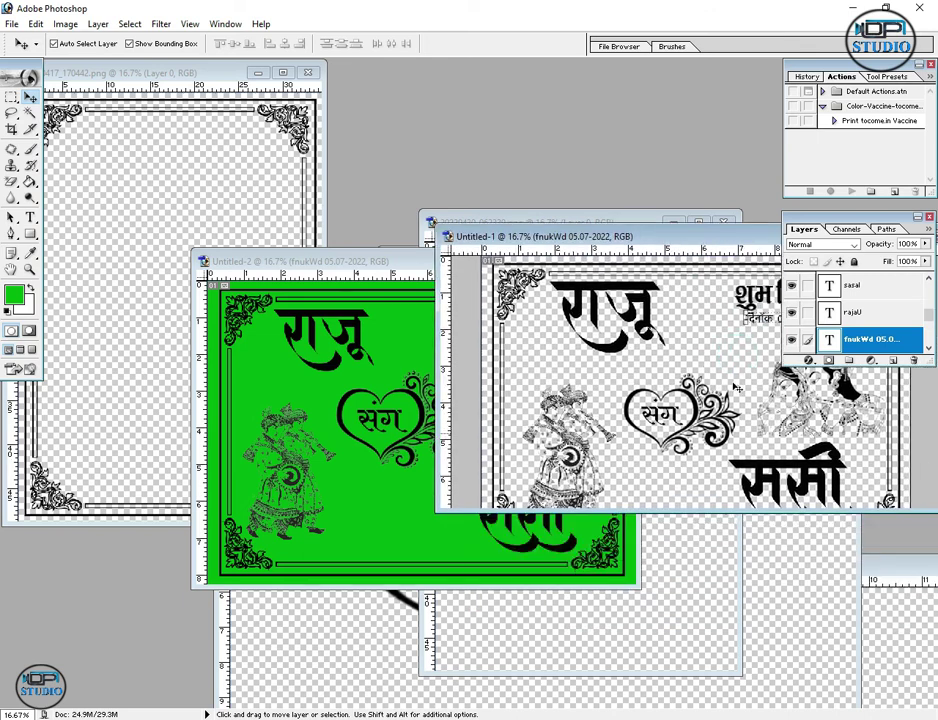
pyautogui.moveTo(687, 513); pyautogui.dragTo(684, 648)
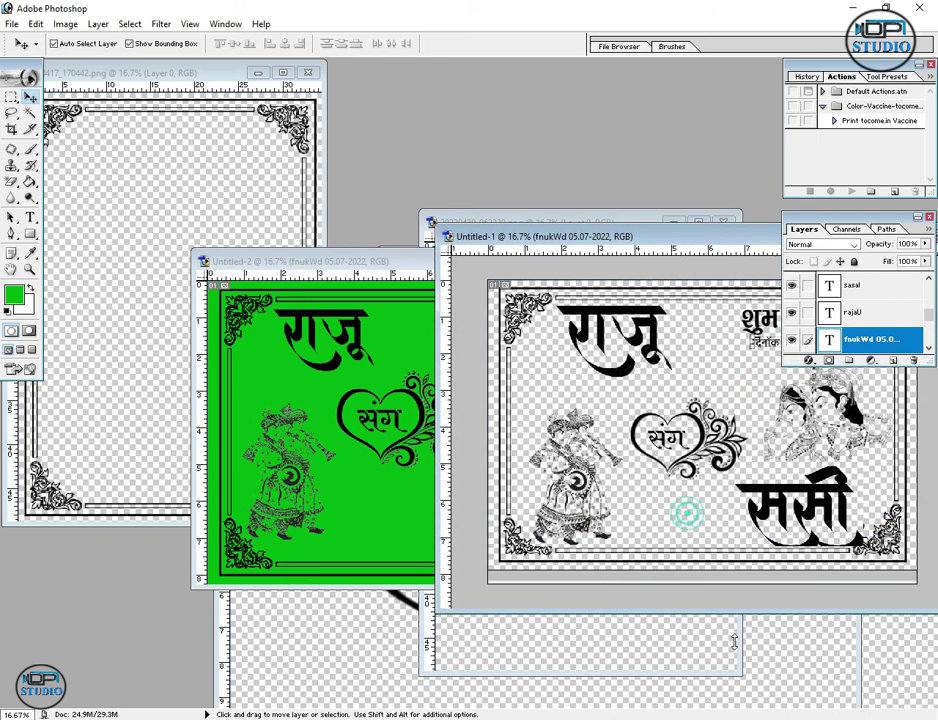
pyautogui.click(682, 571)
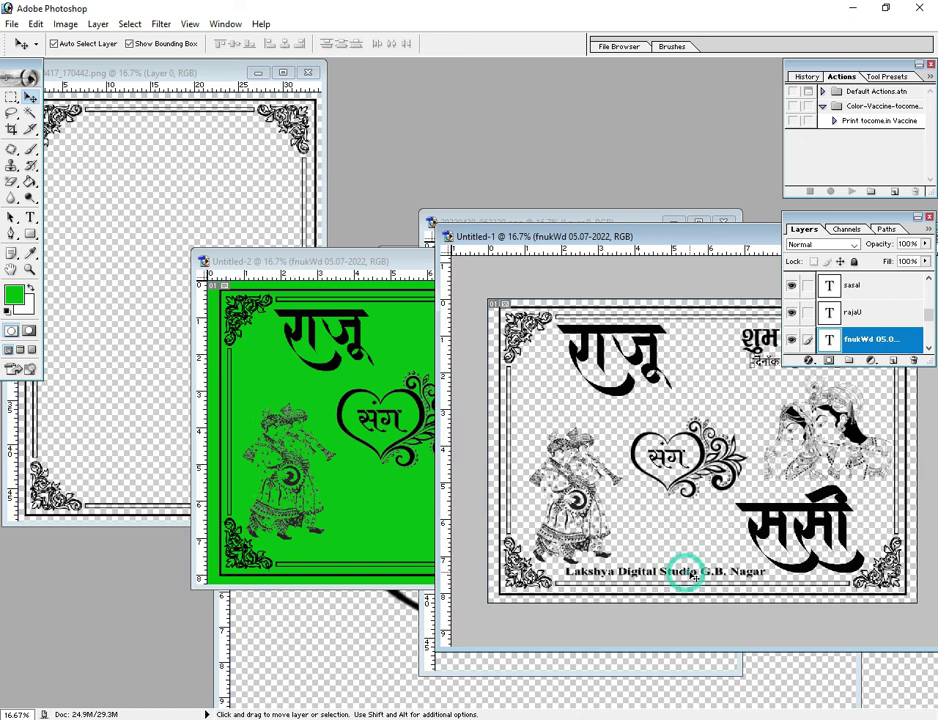
pyautogui.click(704, 571)
pyautogui.moveTo(704, 571); pyautogui.dragTo(445, 550)
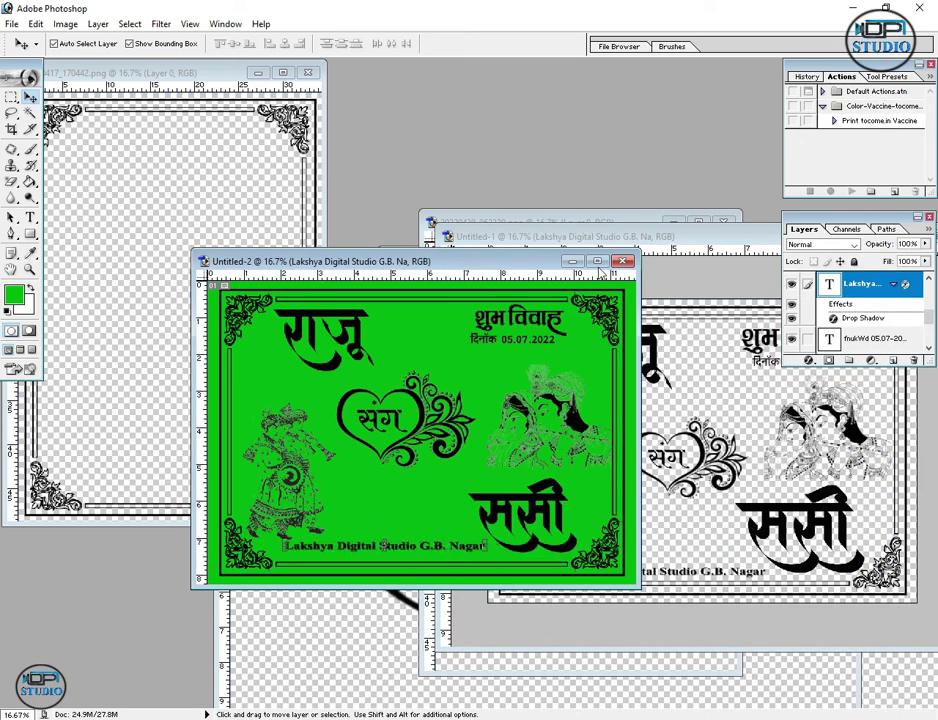
pyautogui.click(597, 262)
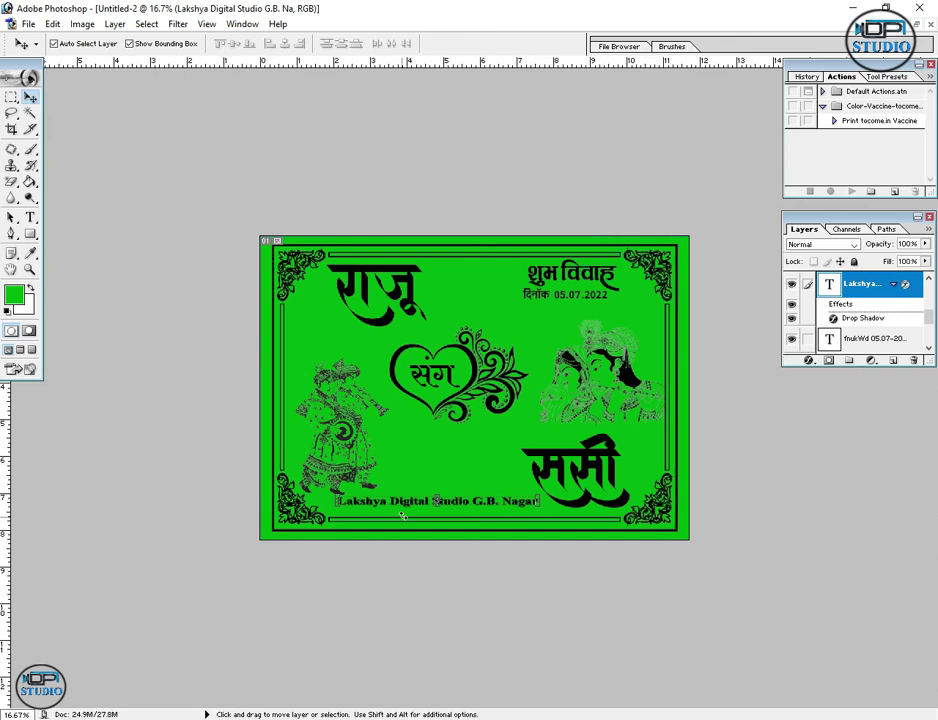
# Nudge the studio credit down and bring the left dancer illustration to the top of the stack.
pyautogui.hotkey('shift', 'Down')
pyautogui.hotkey('shift', 'Down')
pyautogui.hotkey('shift', 'Down')
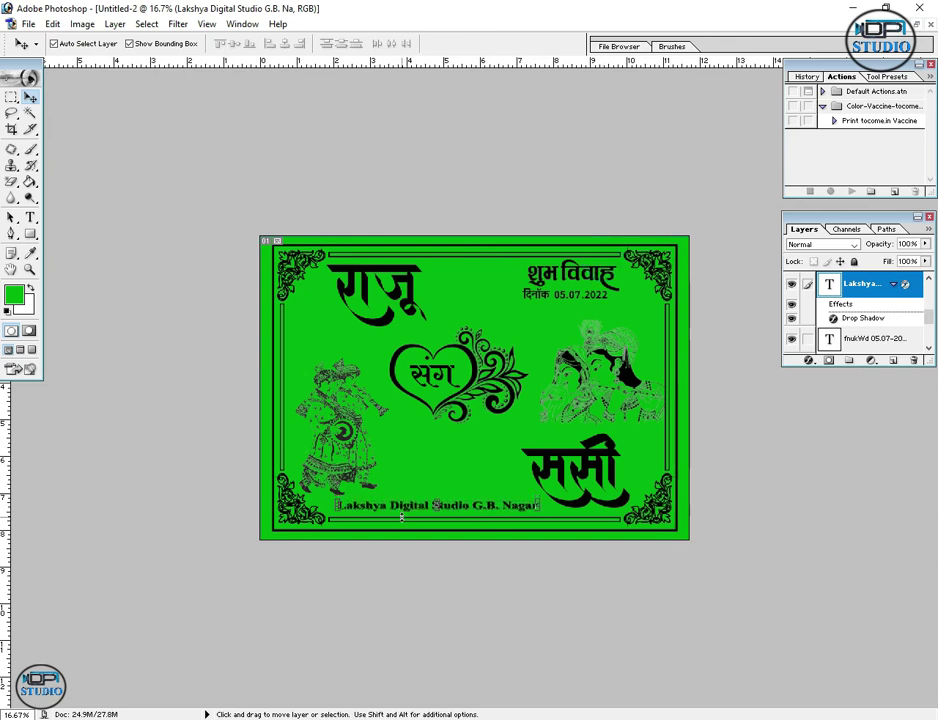
pyautogui.hotkey('ctrl', 'v')
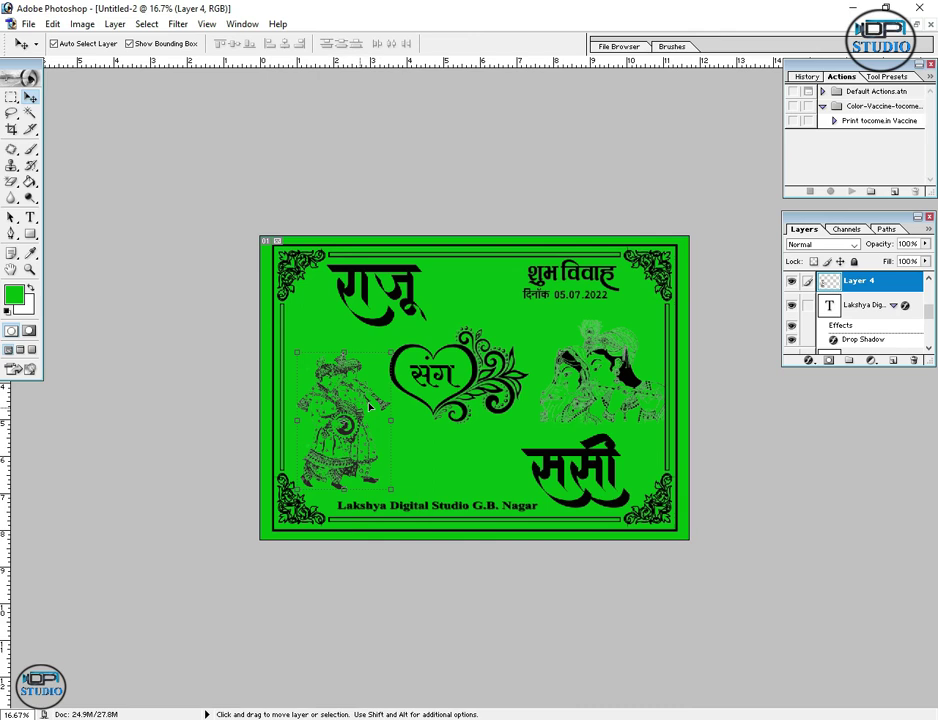
pyautogui.click(448, 402)
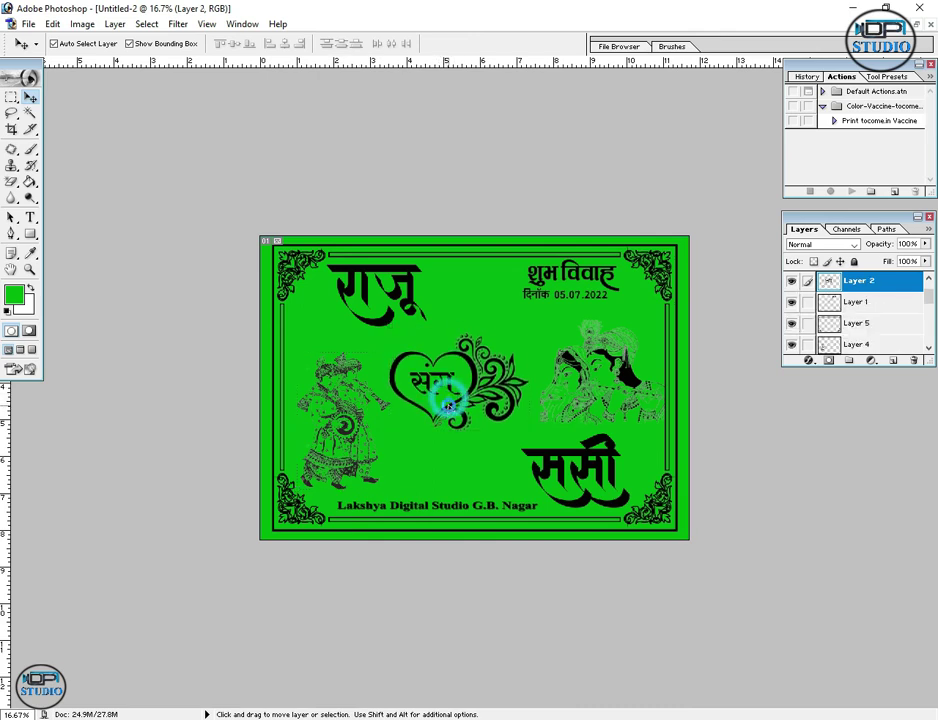
pyautogui.click(627, 380)
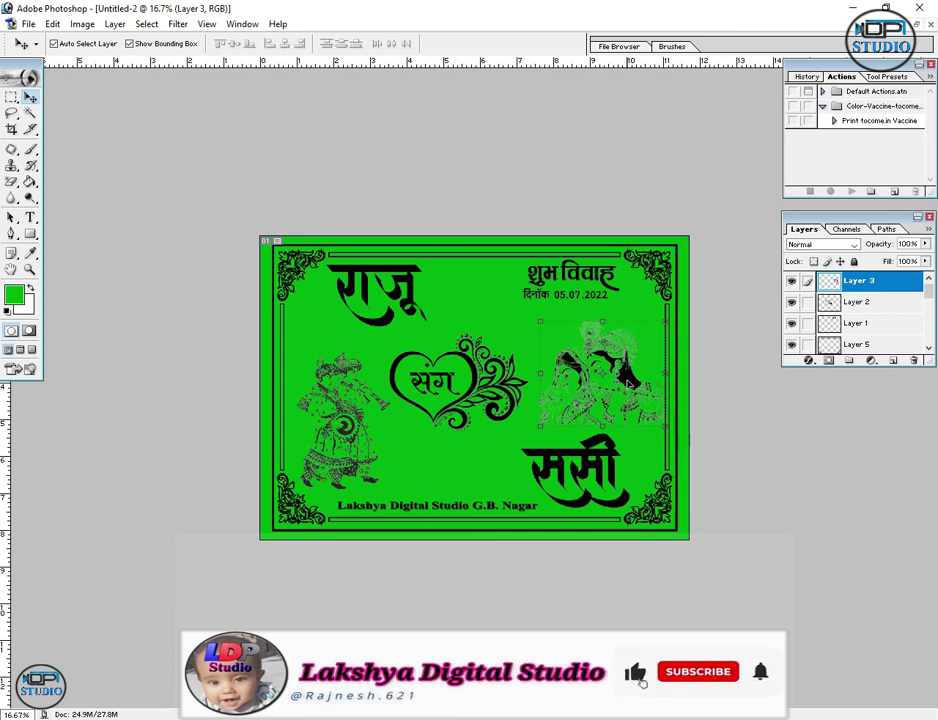